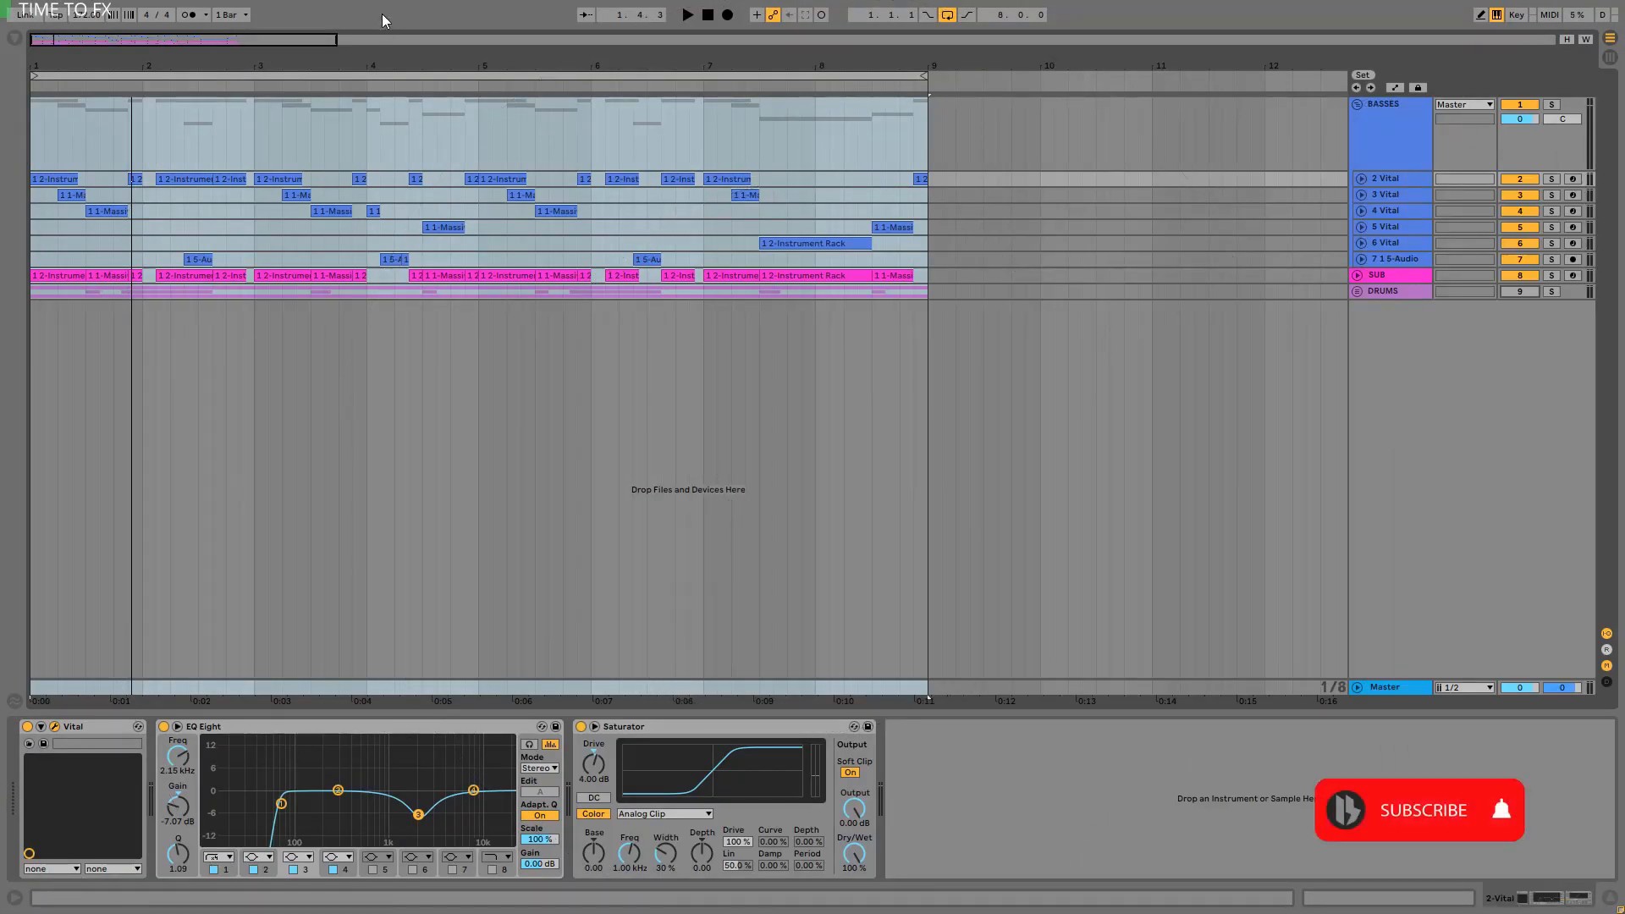
# Play back part of the bass arrangement and bring the 2-Vital plugin window fully into view.
pyautogui.click(56, 175)
pyautogui.press('space')
pyautogui.click(170, 176)
pyautogui.press('space')
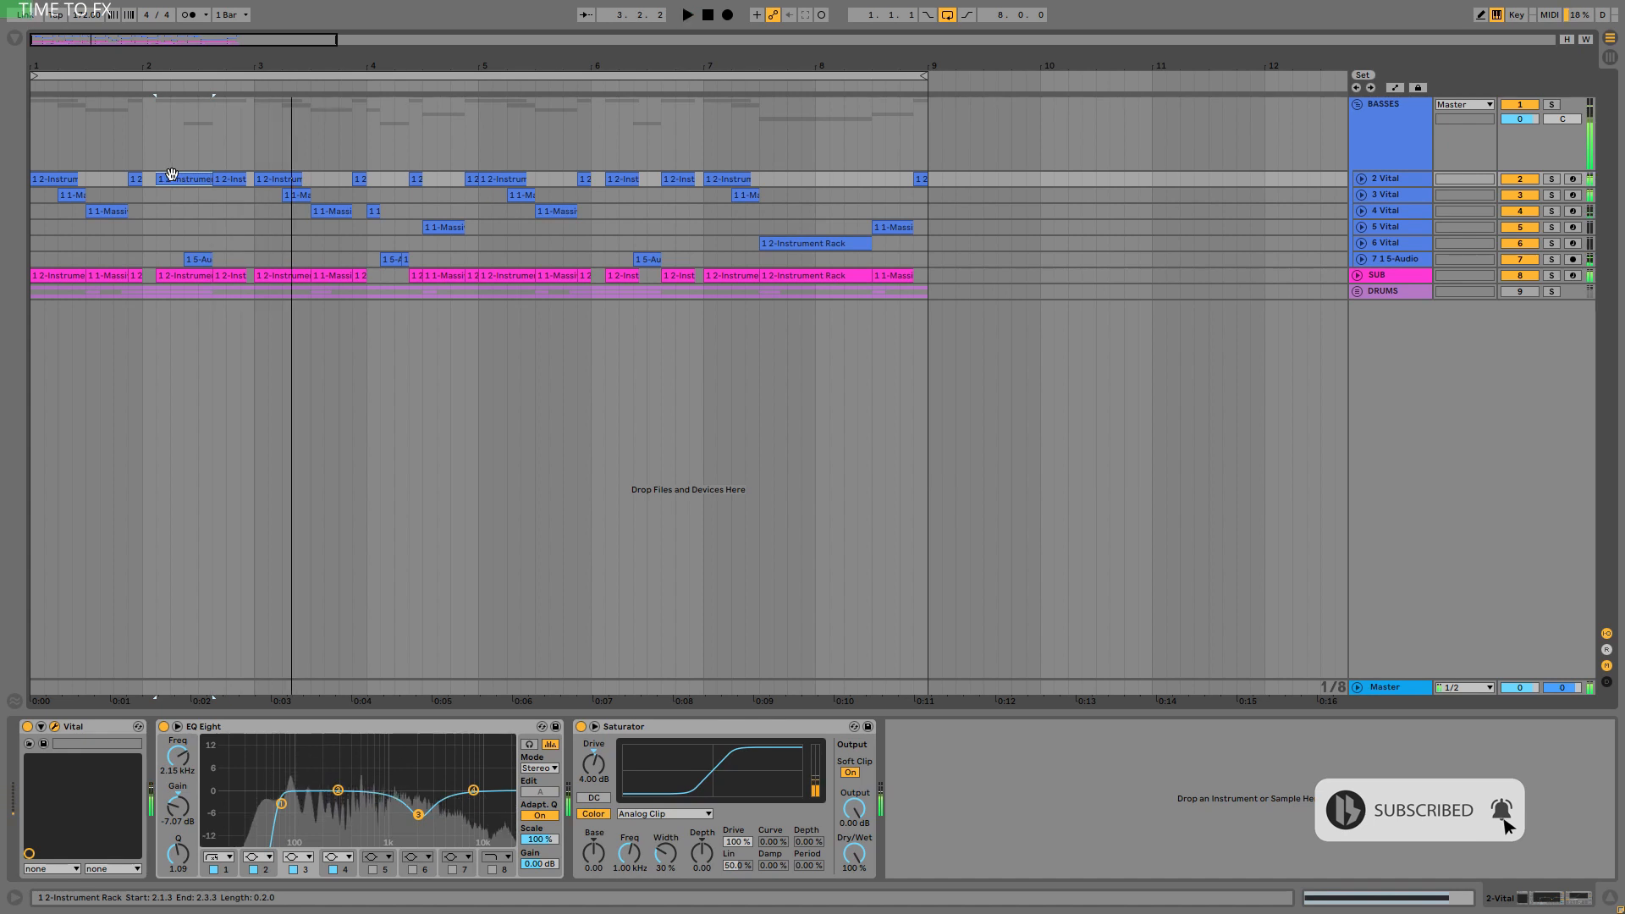
pyautogui.press('space')
pyautogui.press('space')
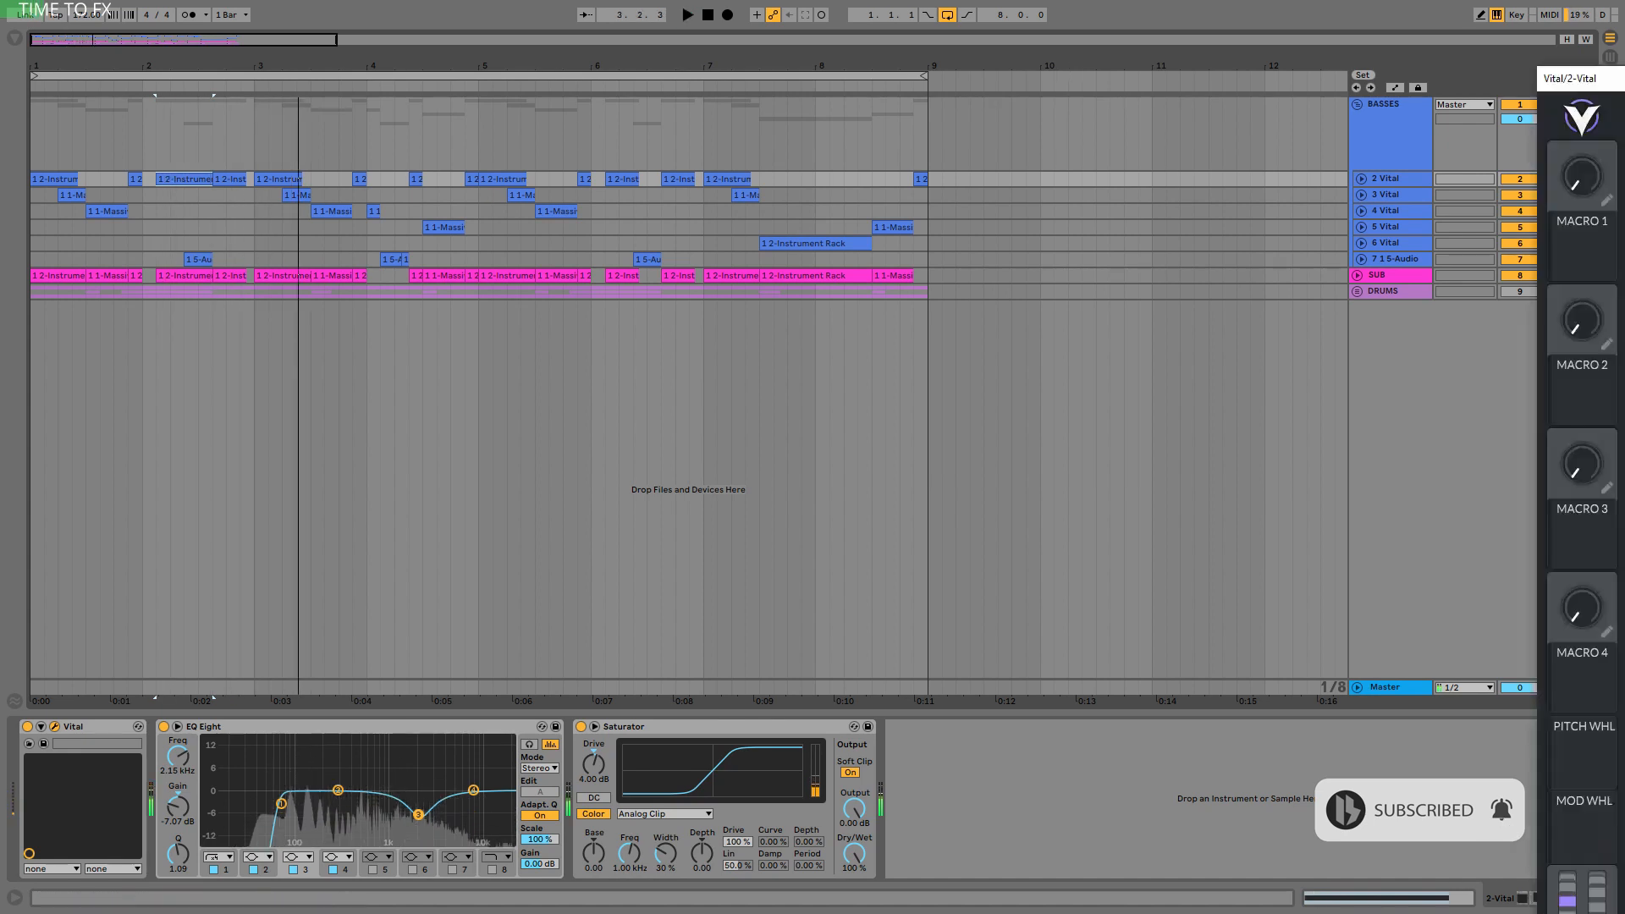
pyautogui.moveTo(1620, 78); pyautogui.dragTo(813, 20)
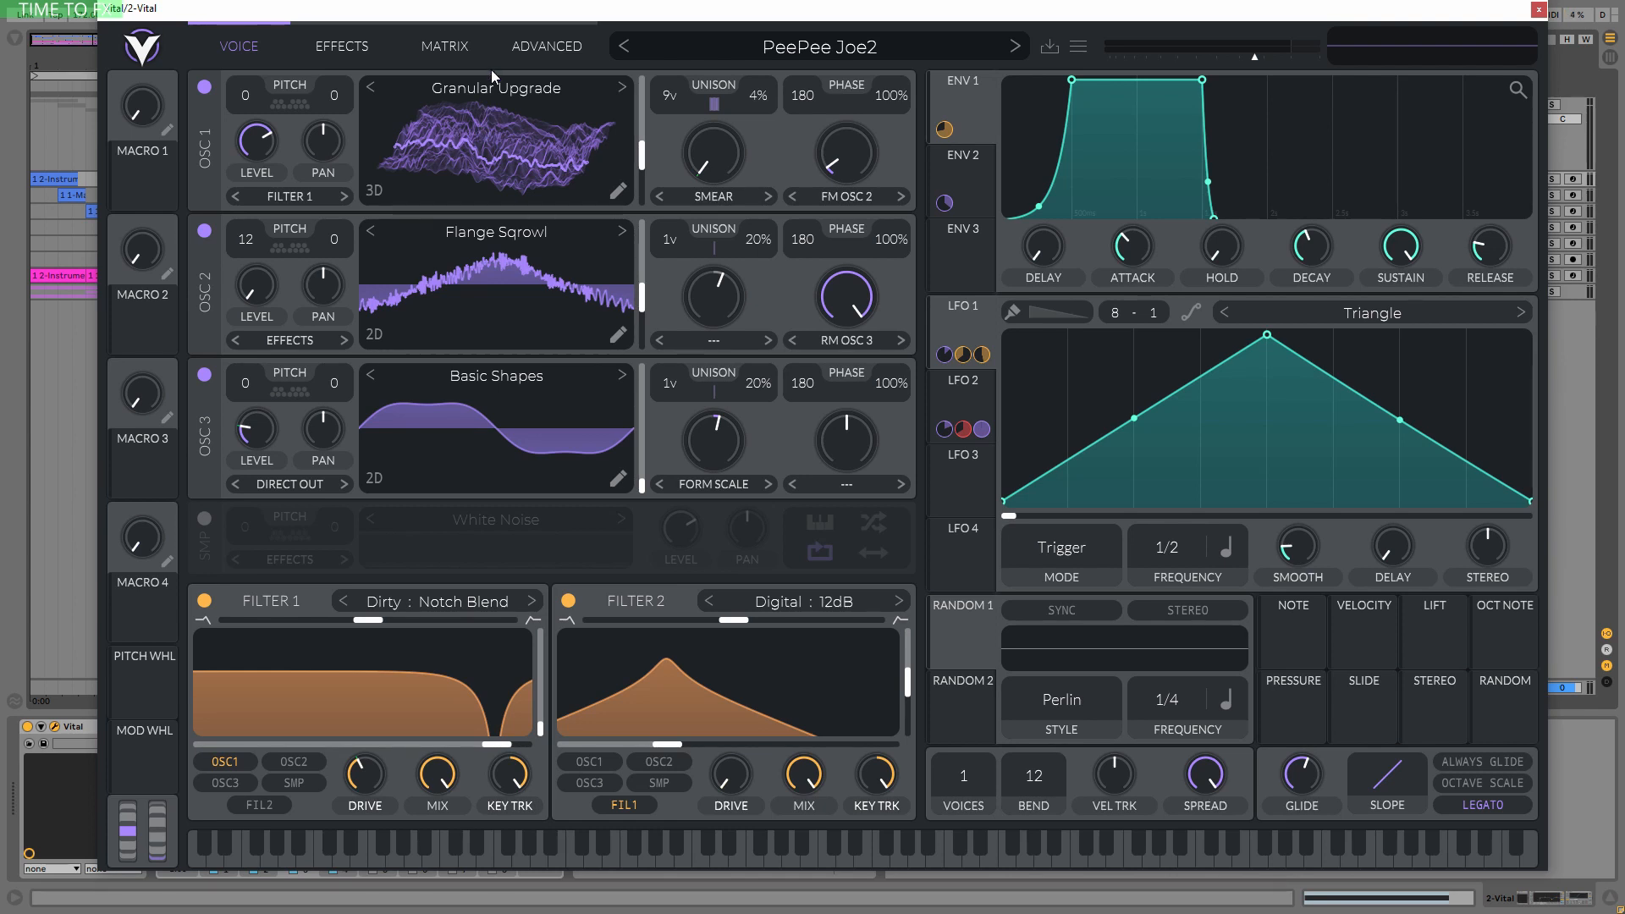
# Browse the Glorkglunk folder of wavetables available for oscillator 2, keeping the current wavetable.
pyautogui.click(495, 232)
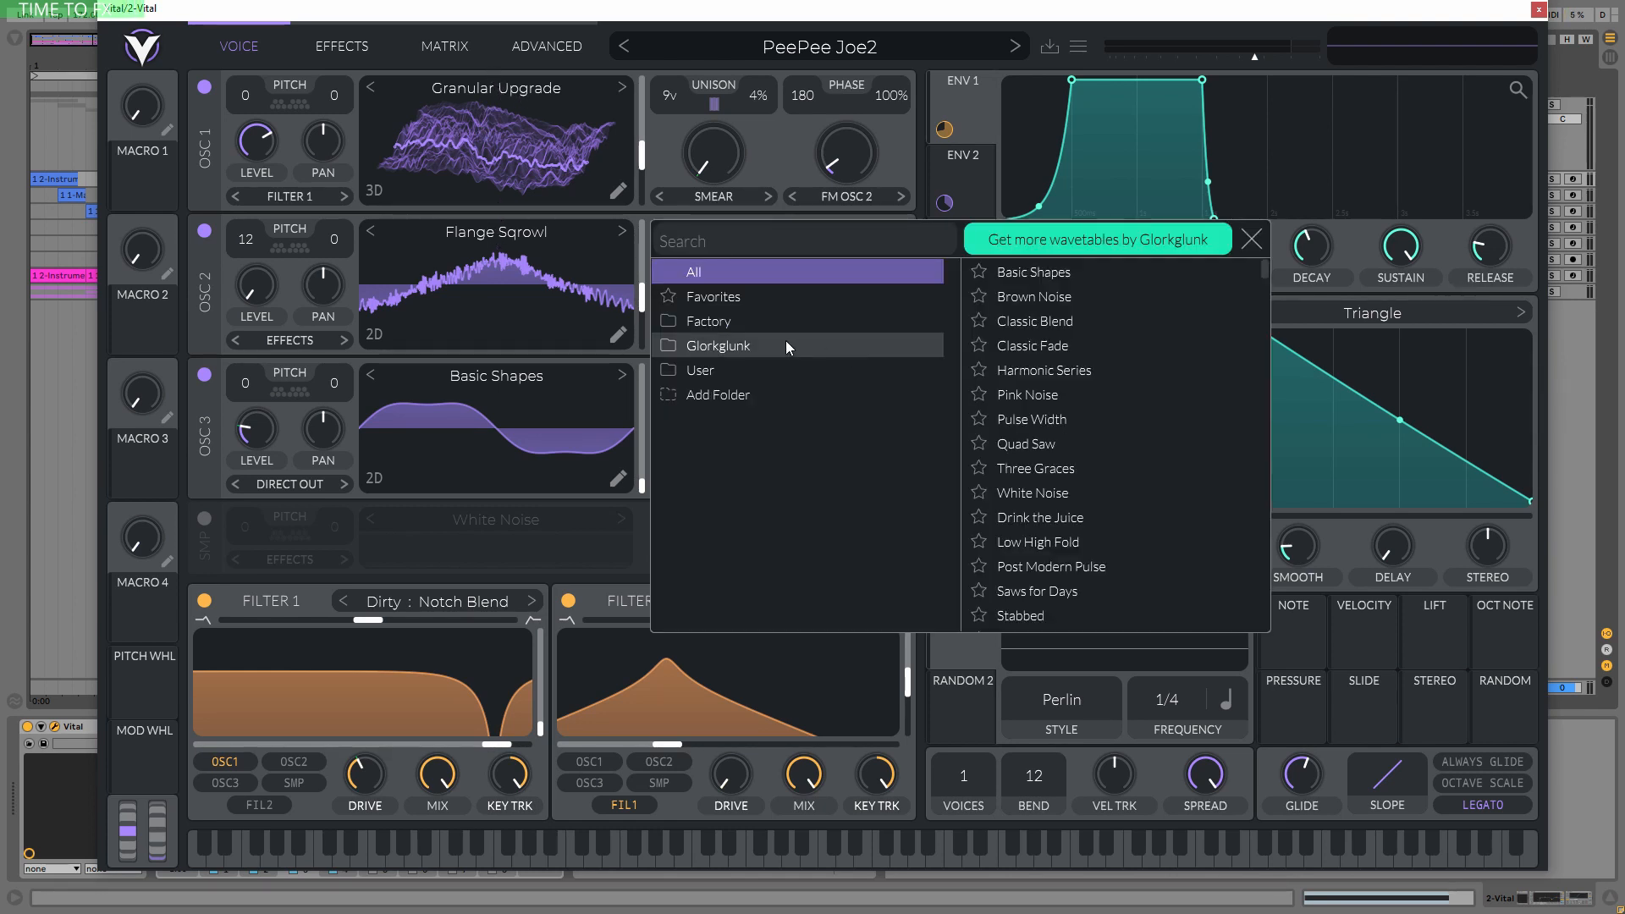
pyautogui.click(733, 347)
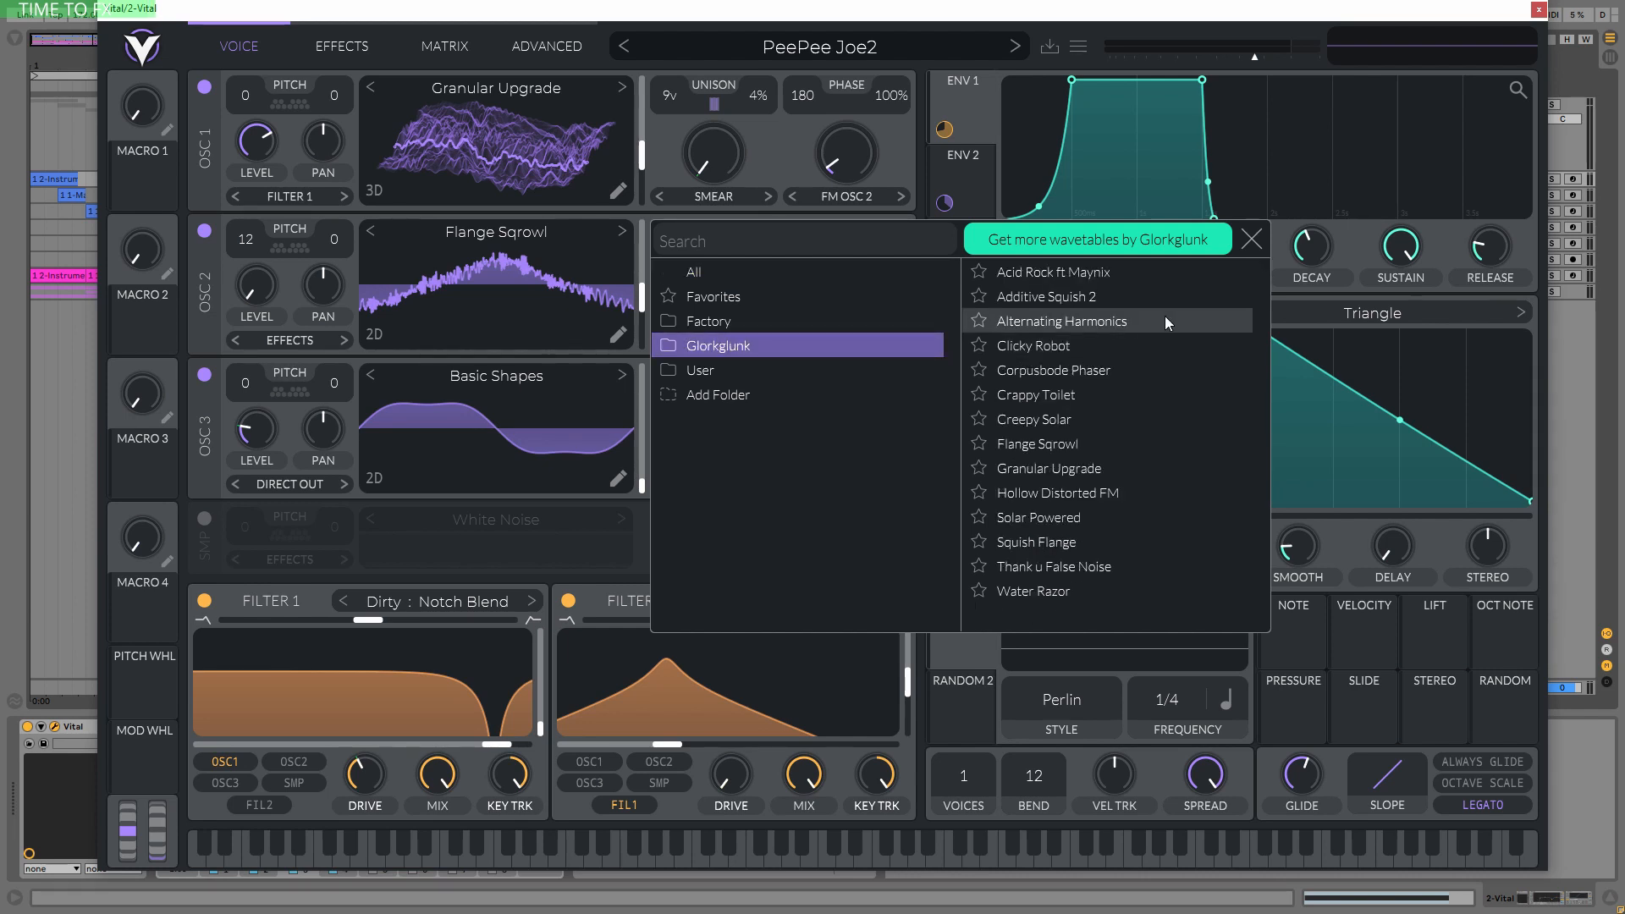
pyautogui.click(1252, 240)
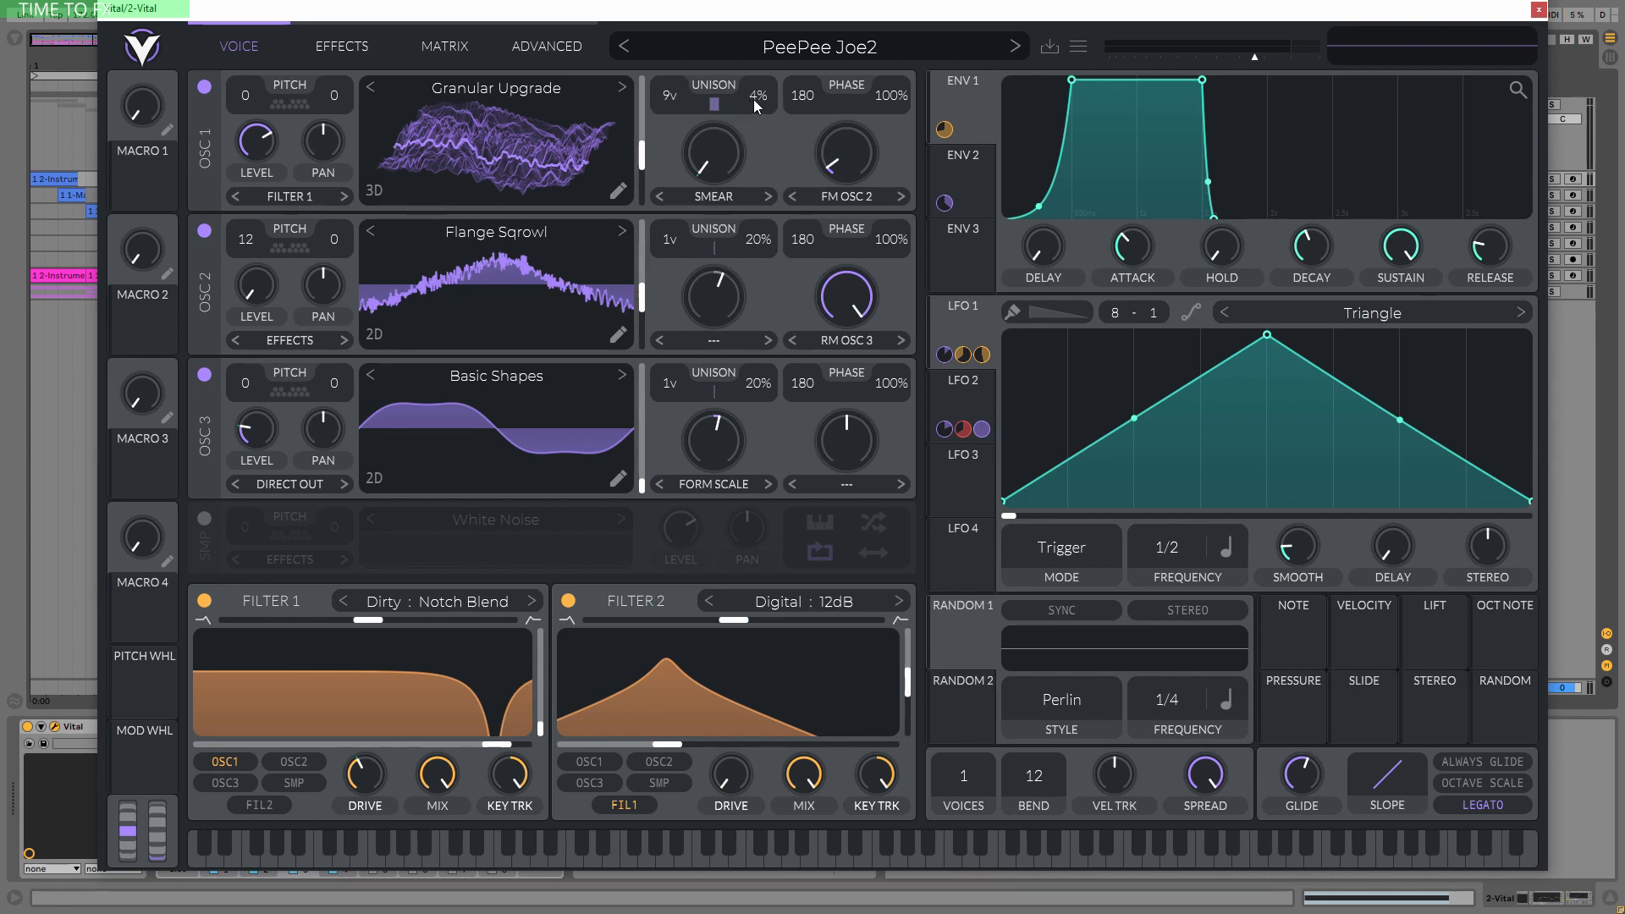
# Set oscillator 1's unison detune to 5%, auditioning it at about 33% for comparison.
pyautogui.moveTo(753, 101); pyautogui.dragTo(754, 97)
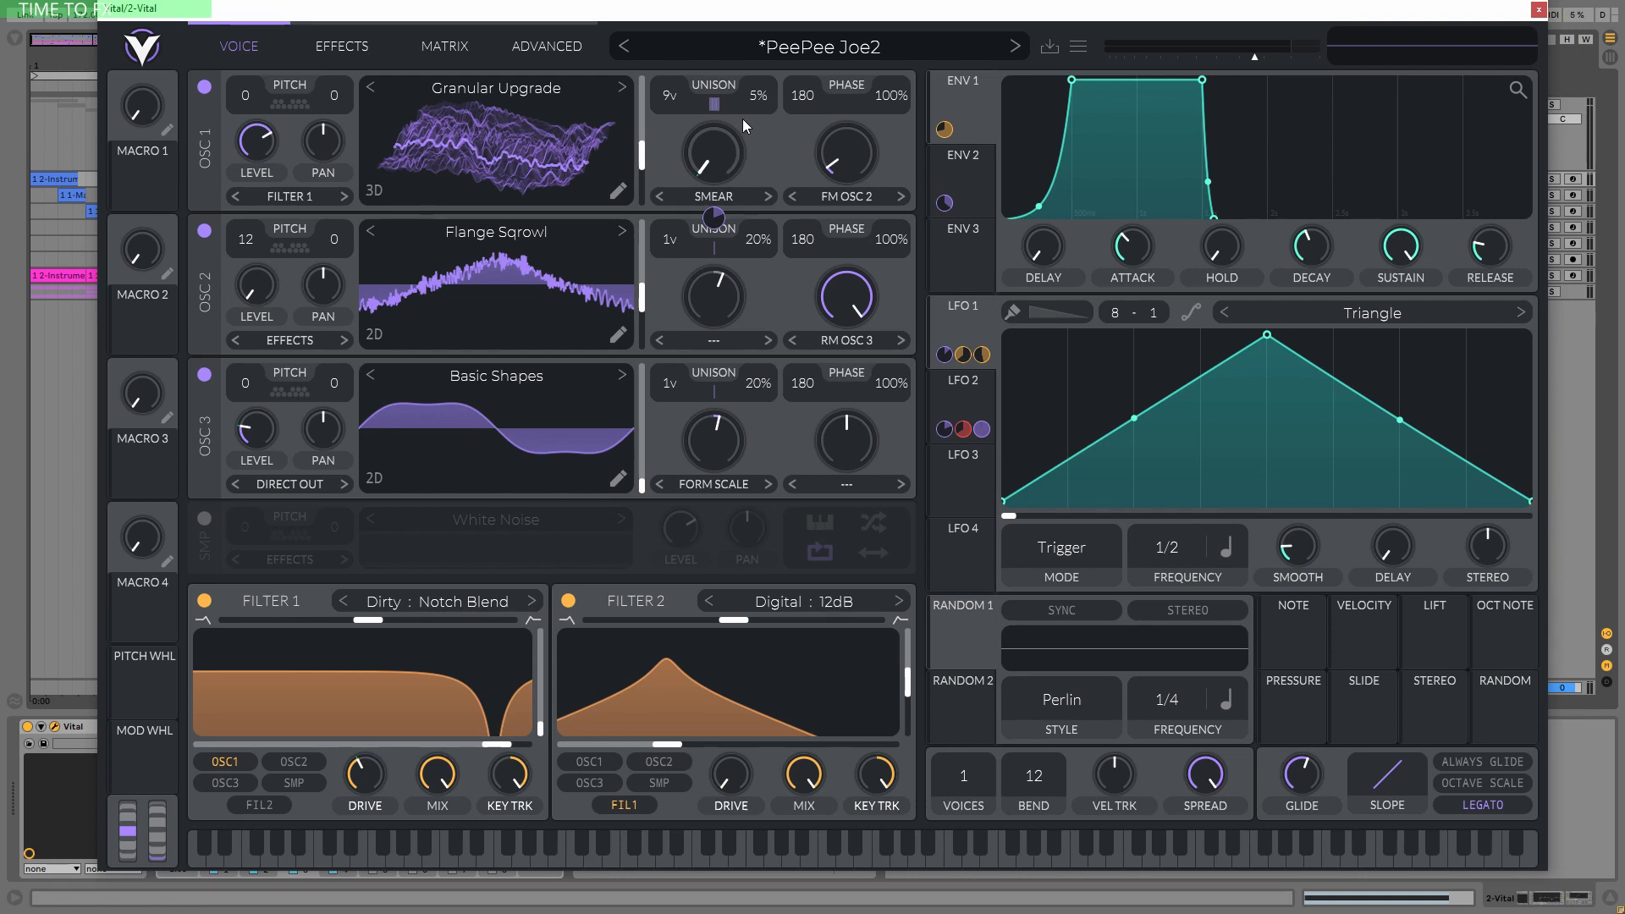
pyautogui.moveTo(670, 95); pyautogui.dragTo(669, 597)
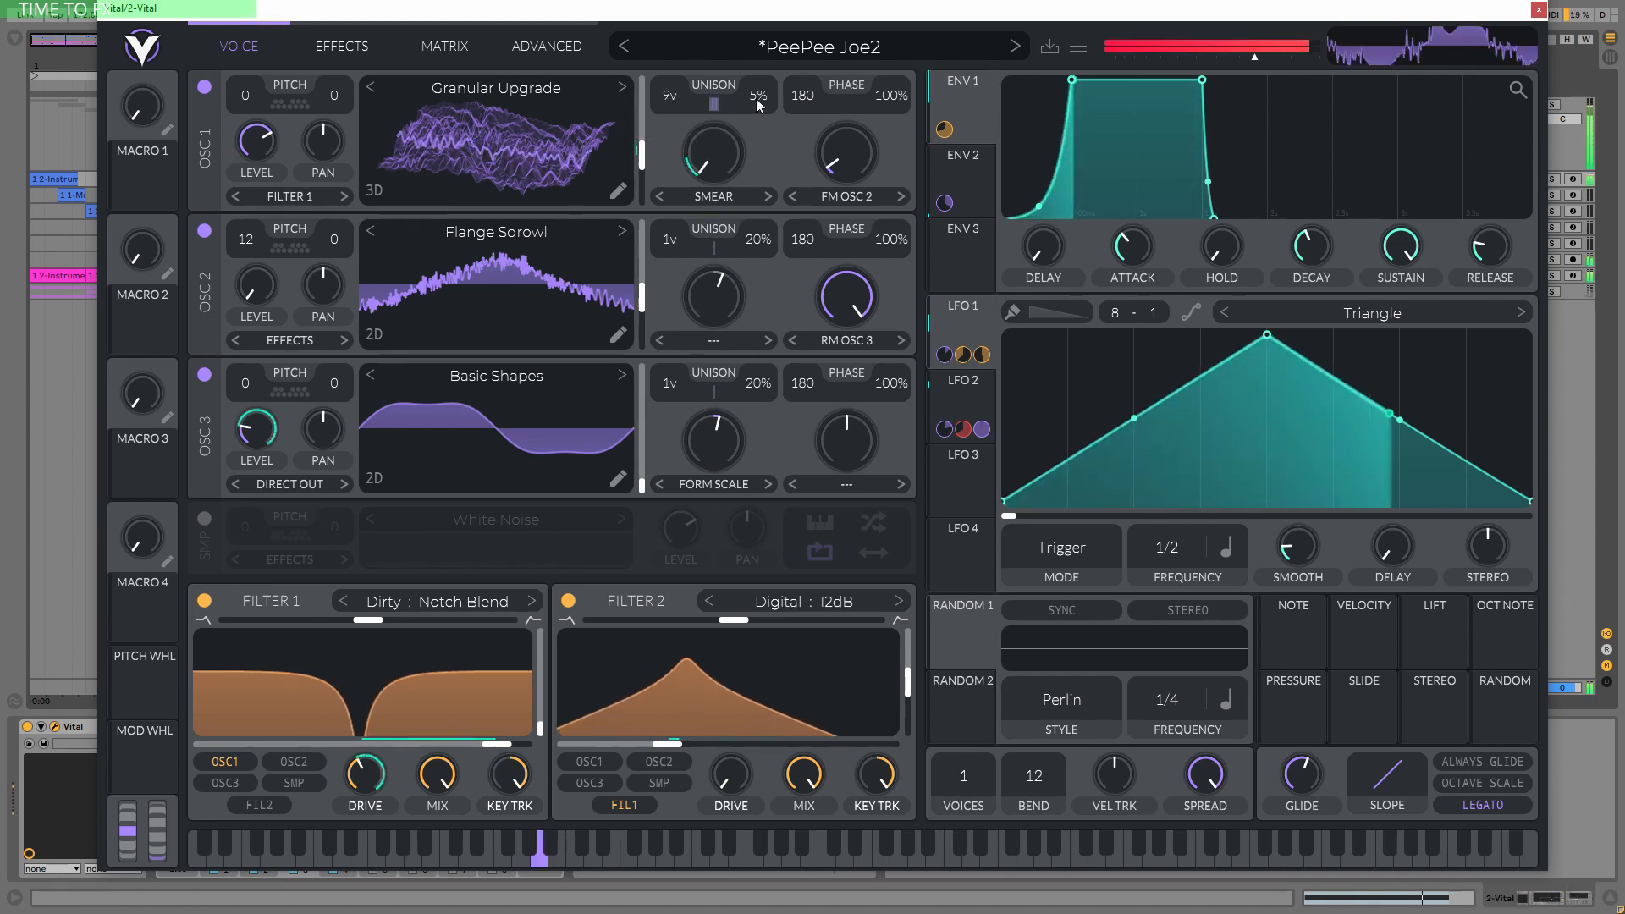
pyautogui.moveTo(754, 98); pyautogui.dragTo(775, 58)
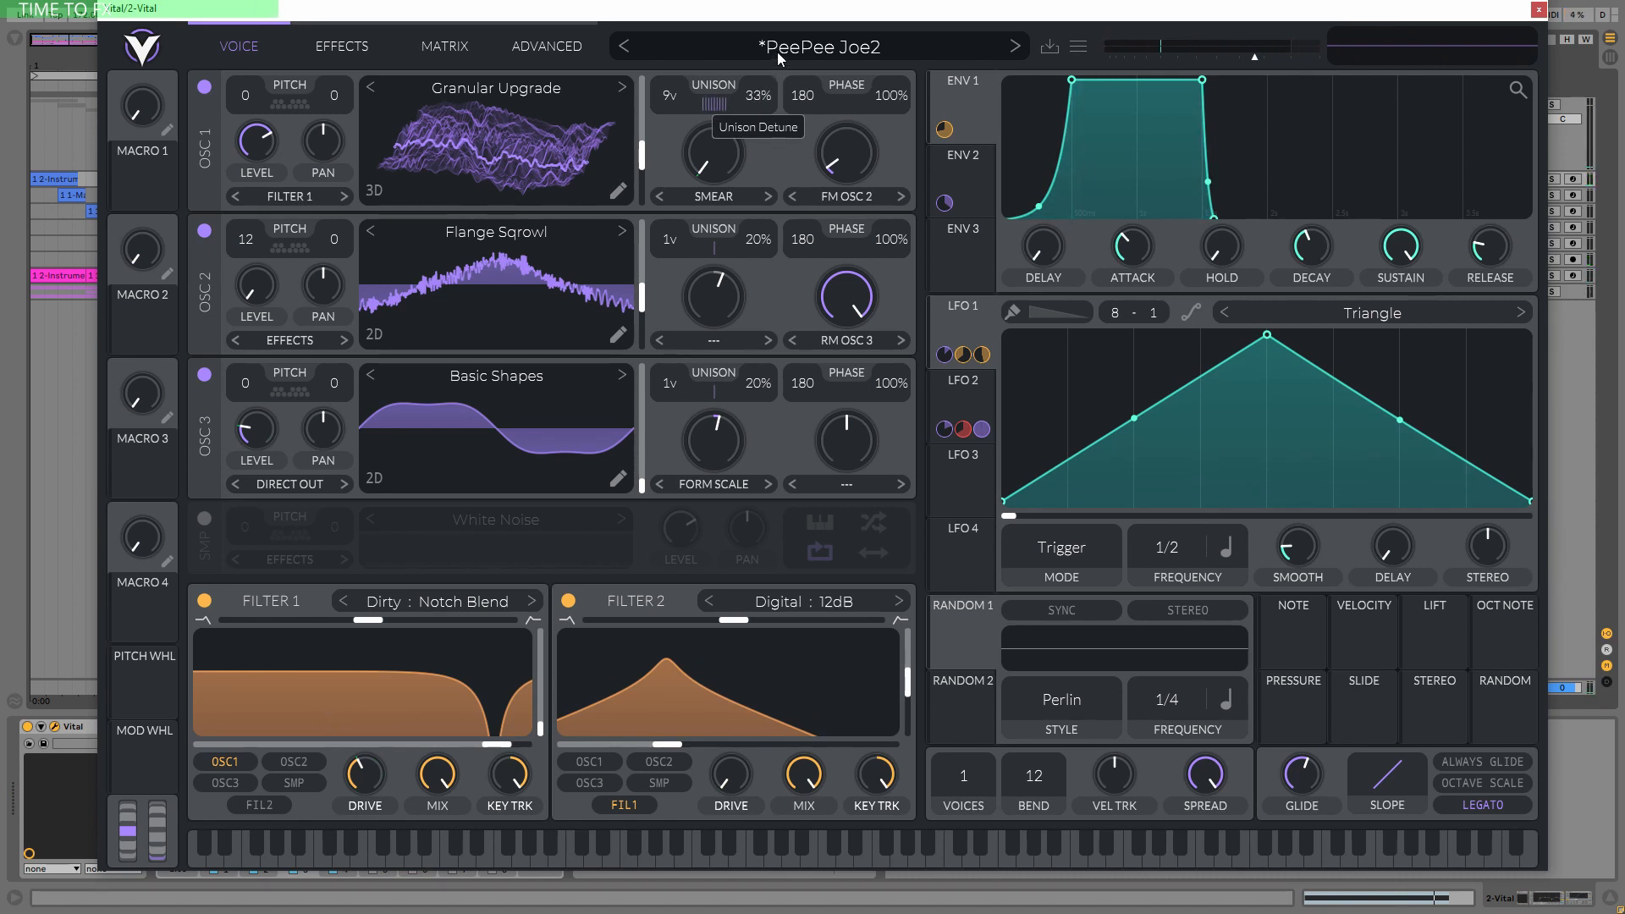
pyautogui.moveTo(777, 53); pyautogui.dragTo(754, 135)
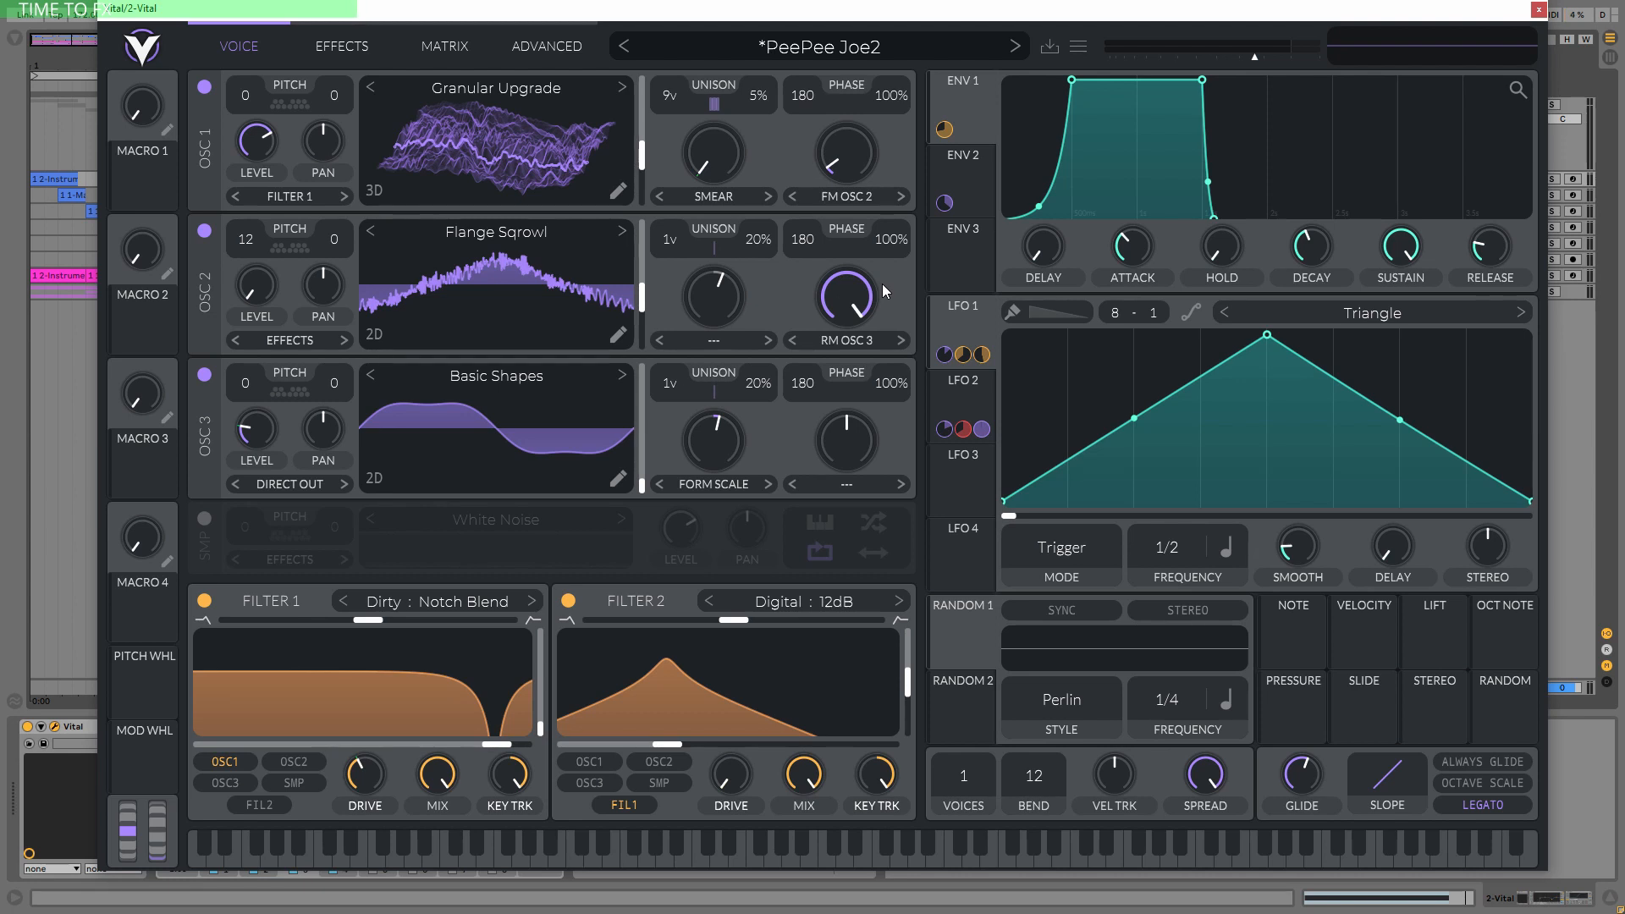
# Inspect the wave morph options of oscillators 1 and 2, keeping FM Osc 2 and RM Osc 3.
pyautogui.click(846, 196)
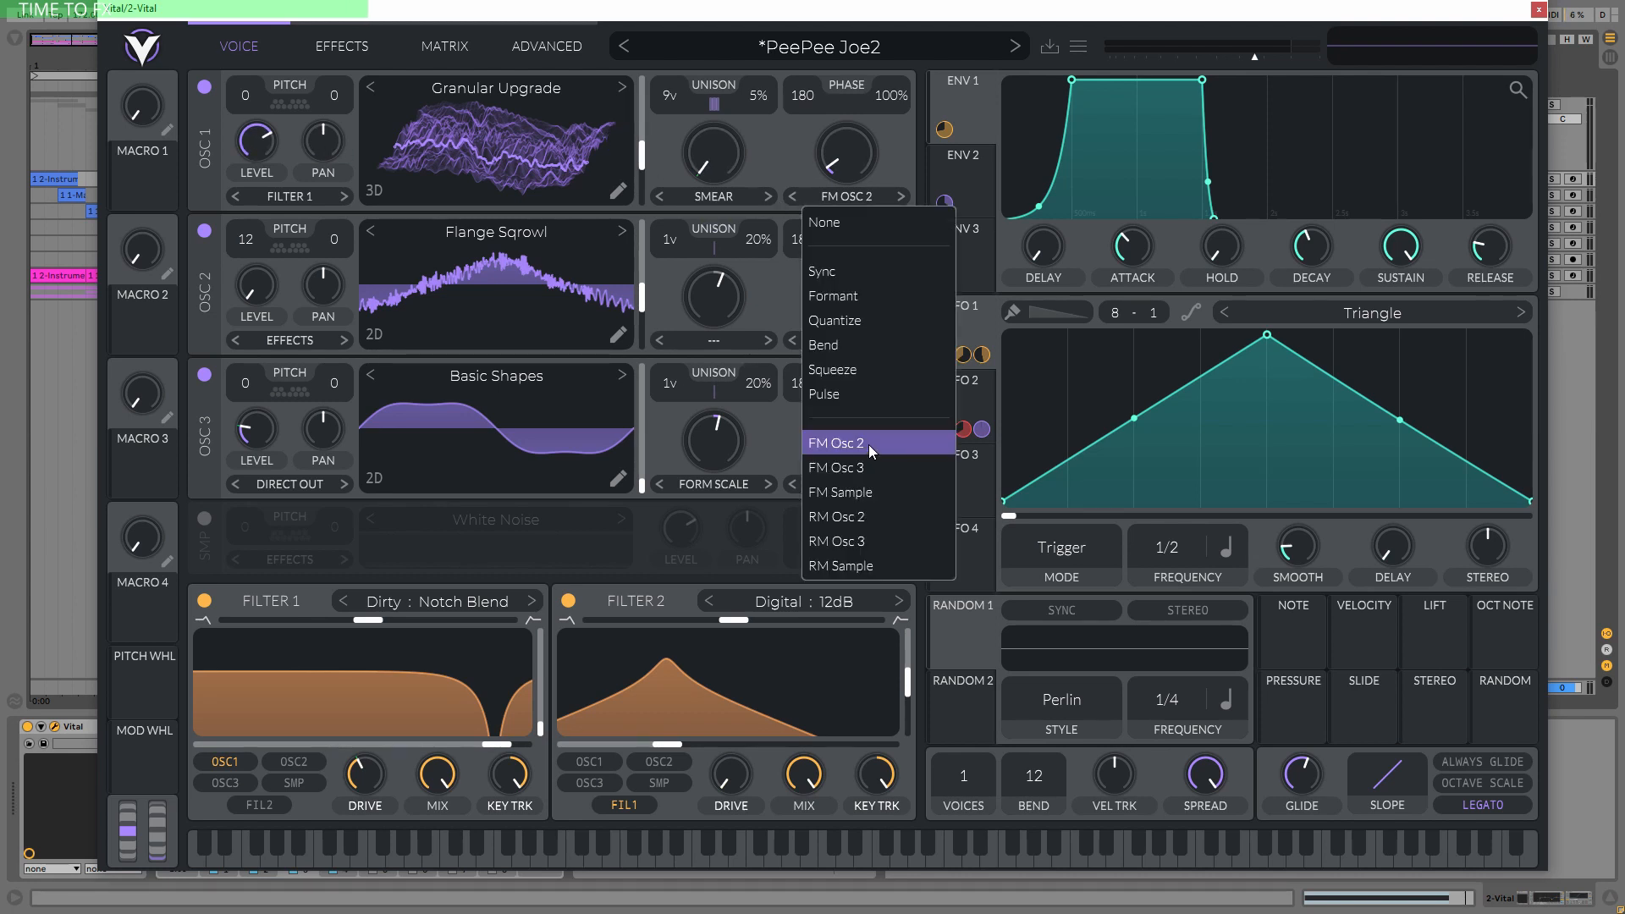
pyautogui.click(894, 148)
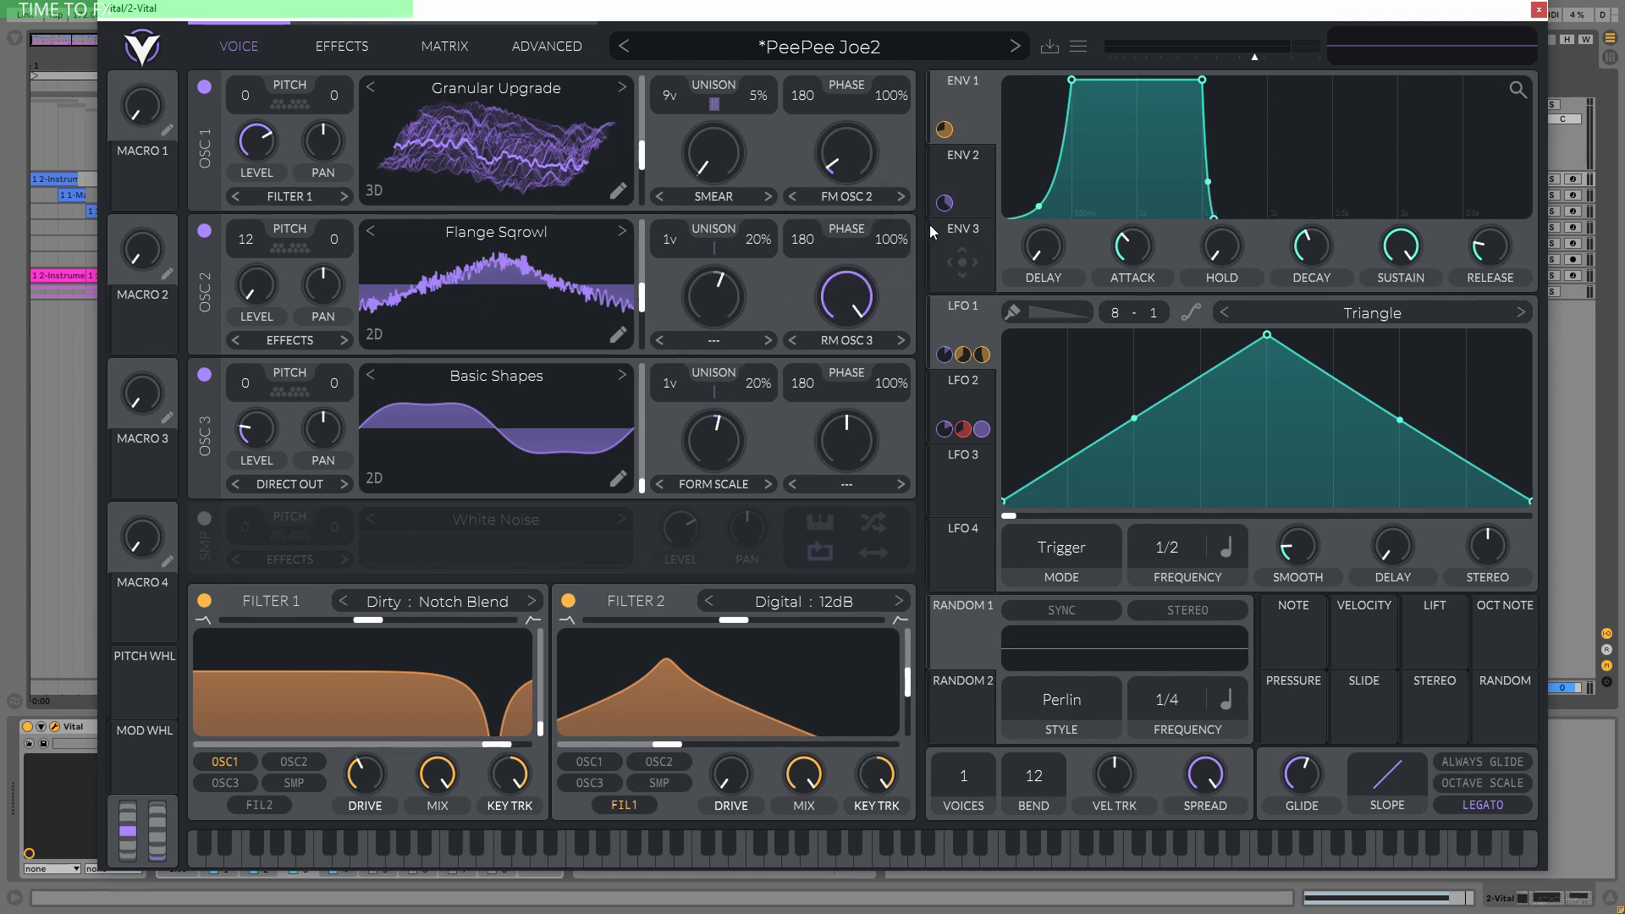
pyautogui.click(871, 340)
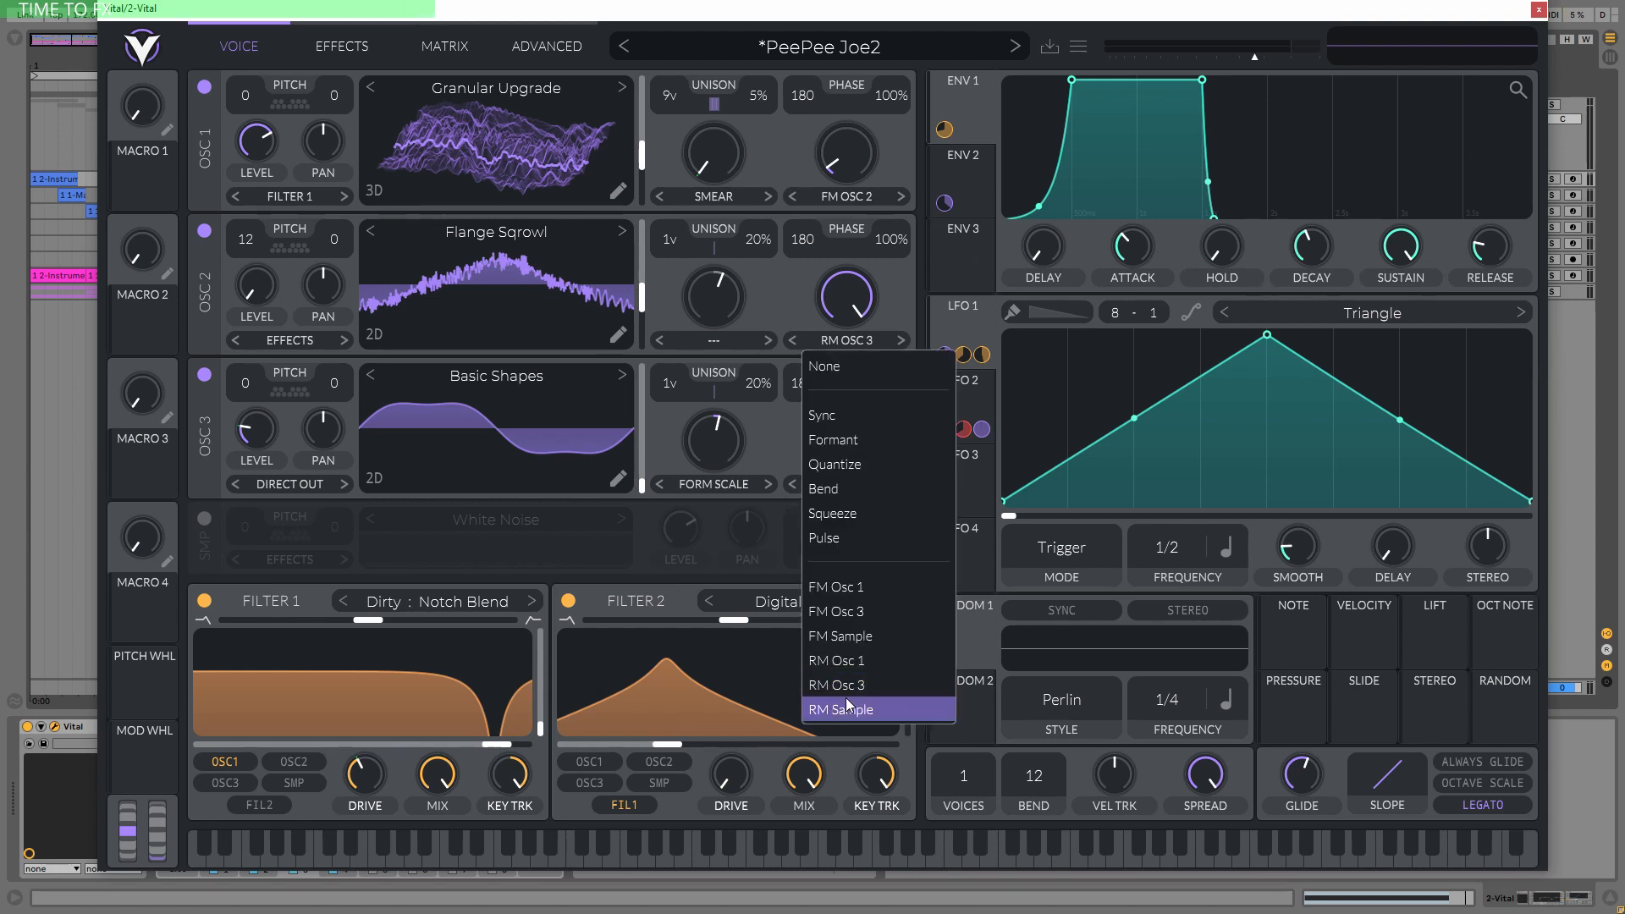
pyautogui.click(834, 689)
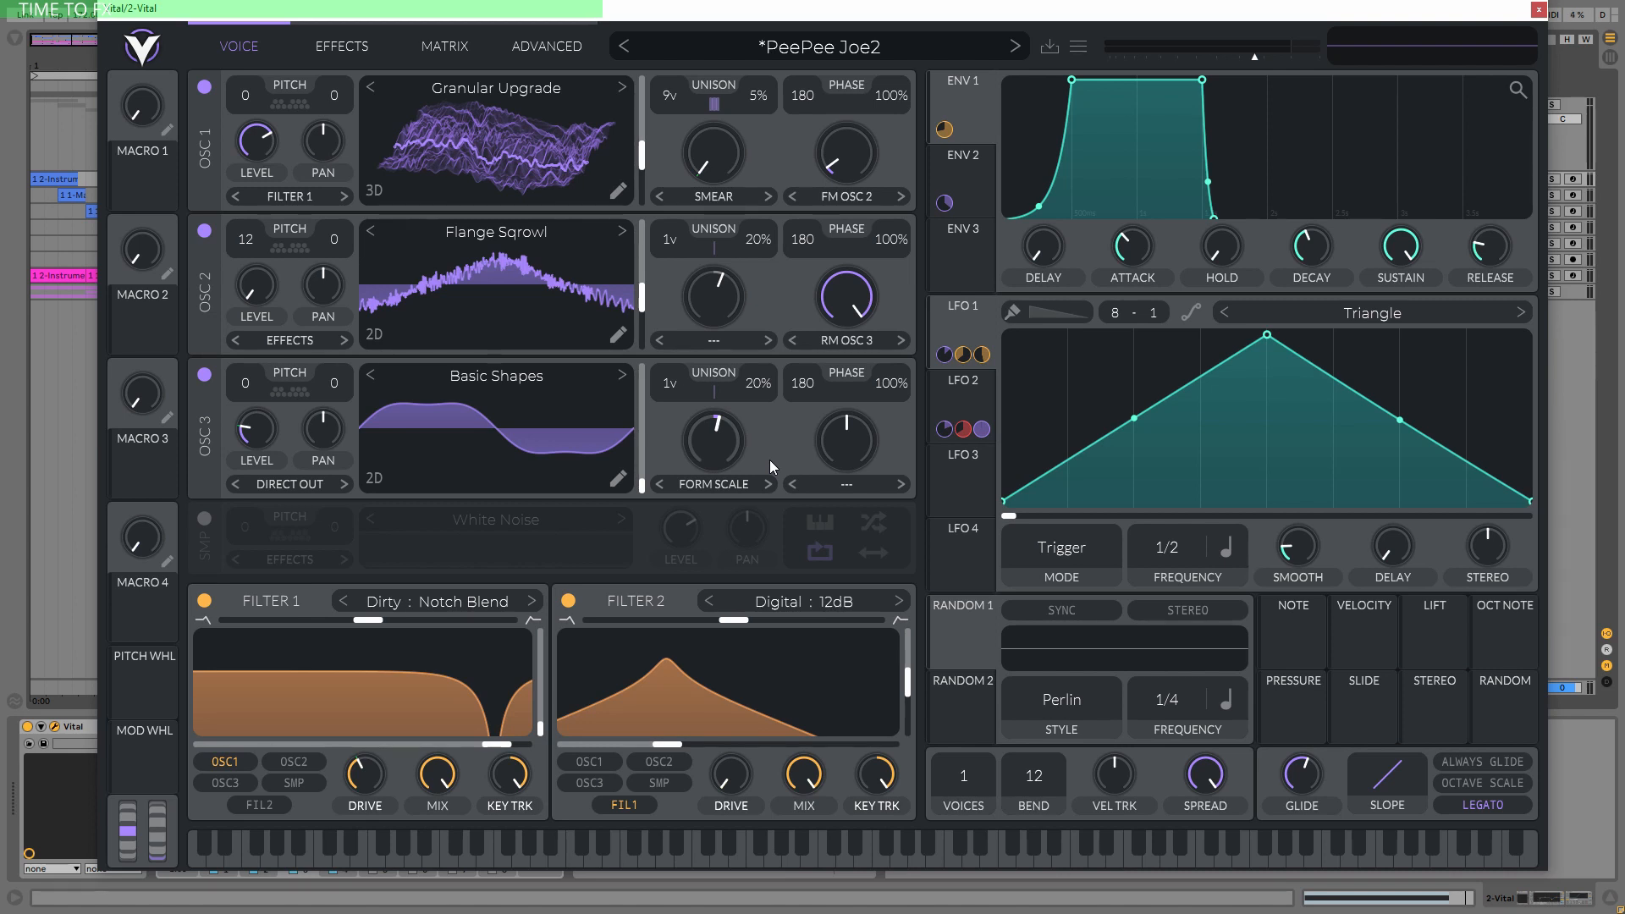
# Choose Formant Scale as oscillator 3's spectral morph type and nudge its amount slightly.
pyautogui.click(717, 484)
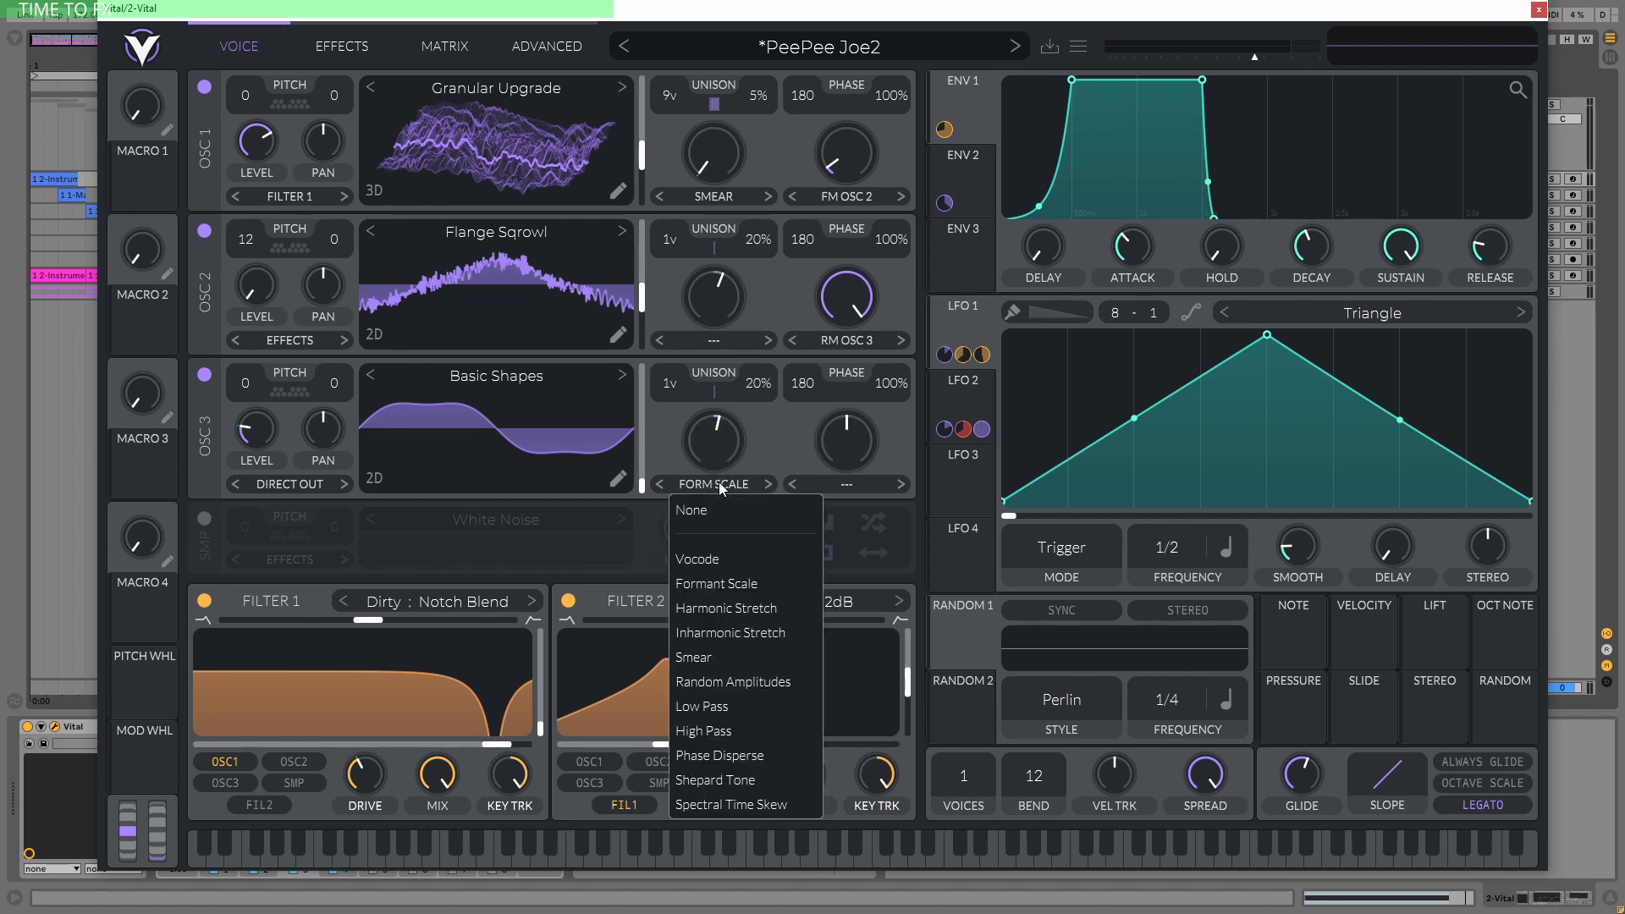
pyautogui.click(729, 583)
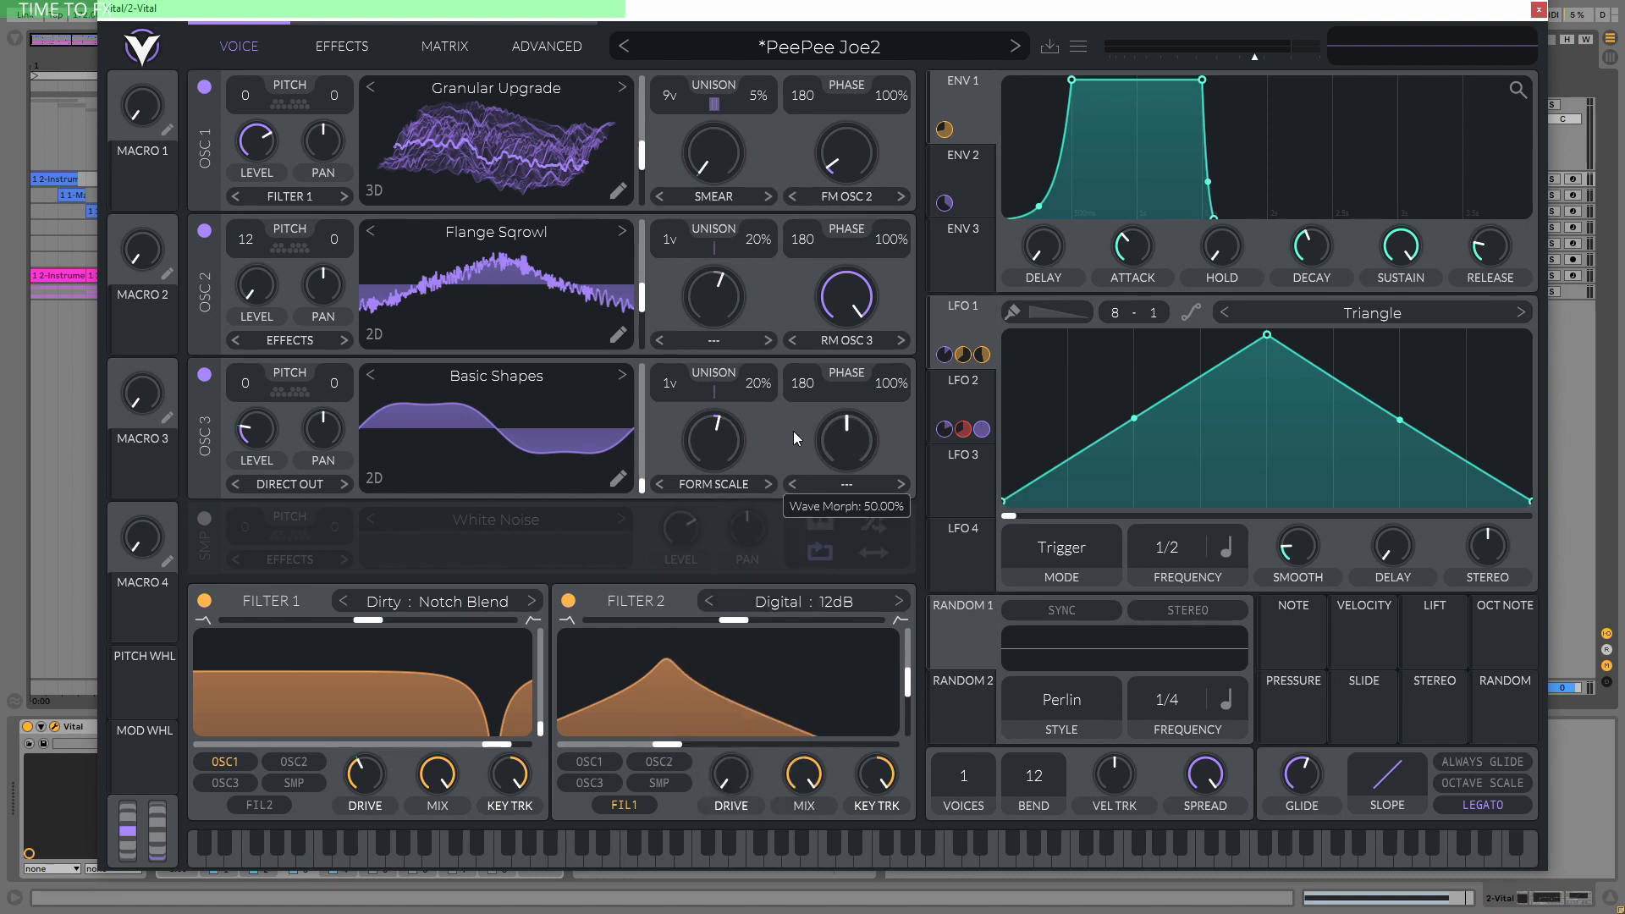
pyautogui.moveTo(713, 454)
pyautogui.mouseDown()
pyautogui.moveTo(721, 440)
pyautogui.moveTo(722, 454)
pyautogui.mouseUp()
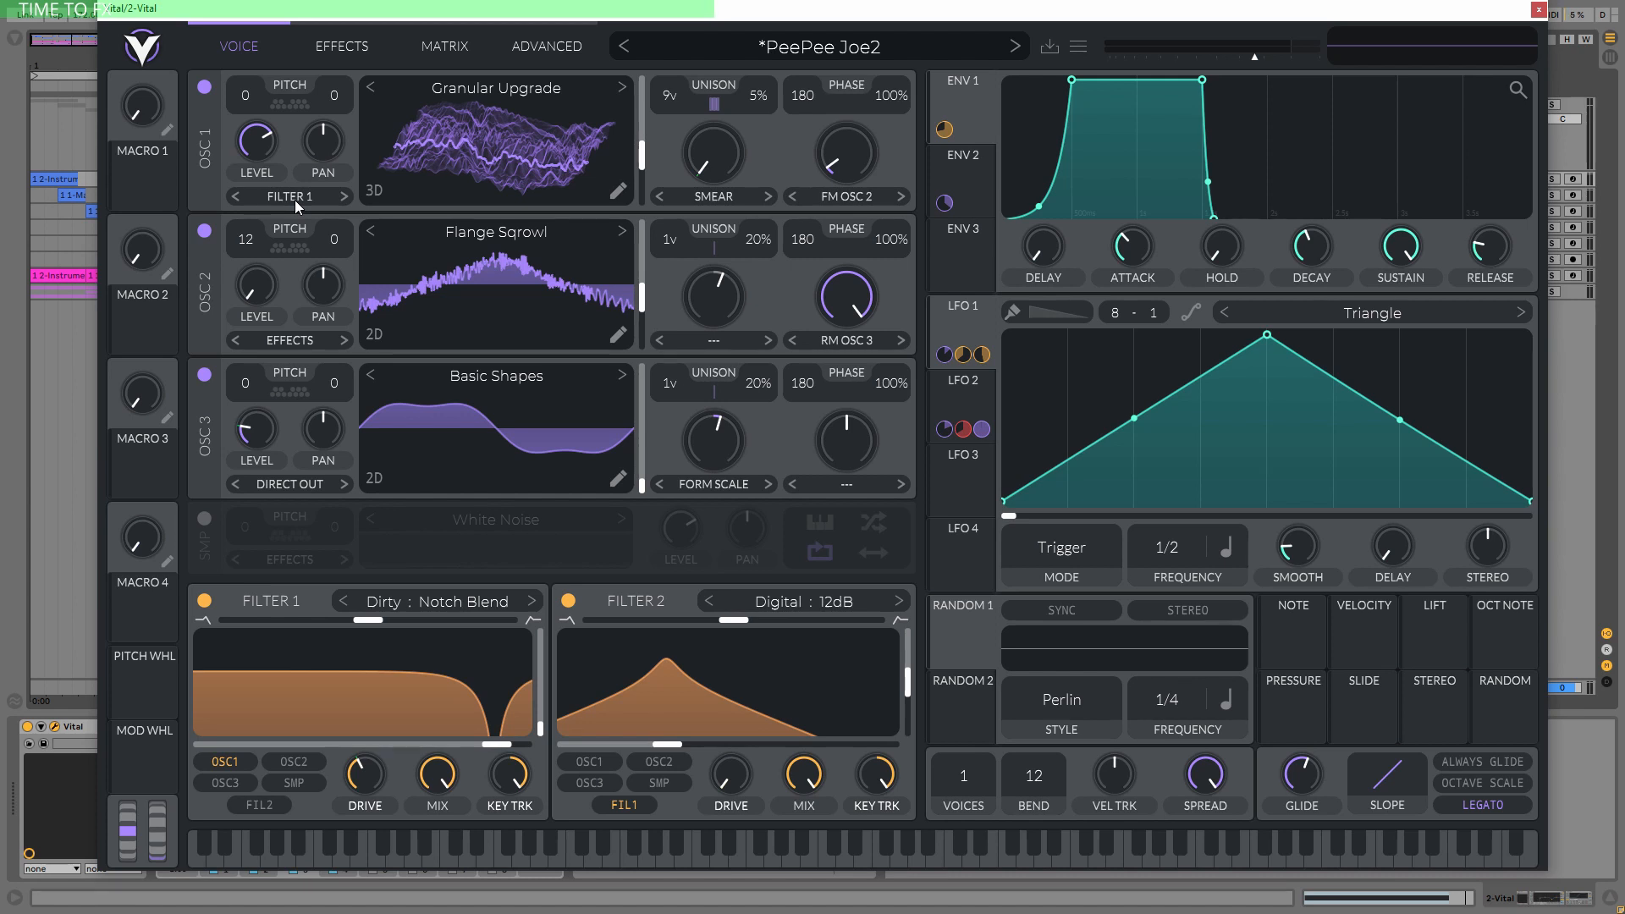
# Inspect the output routing options of oscillators 1 and 2, leaving them on Filter 1 and Effects.
pyautogui.click(320, 198)
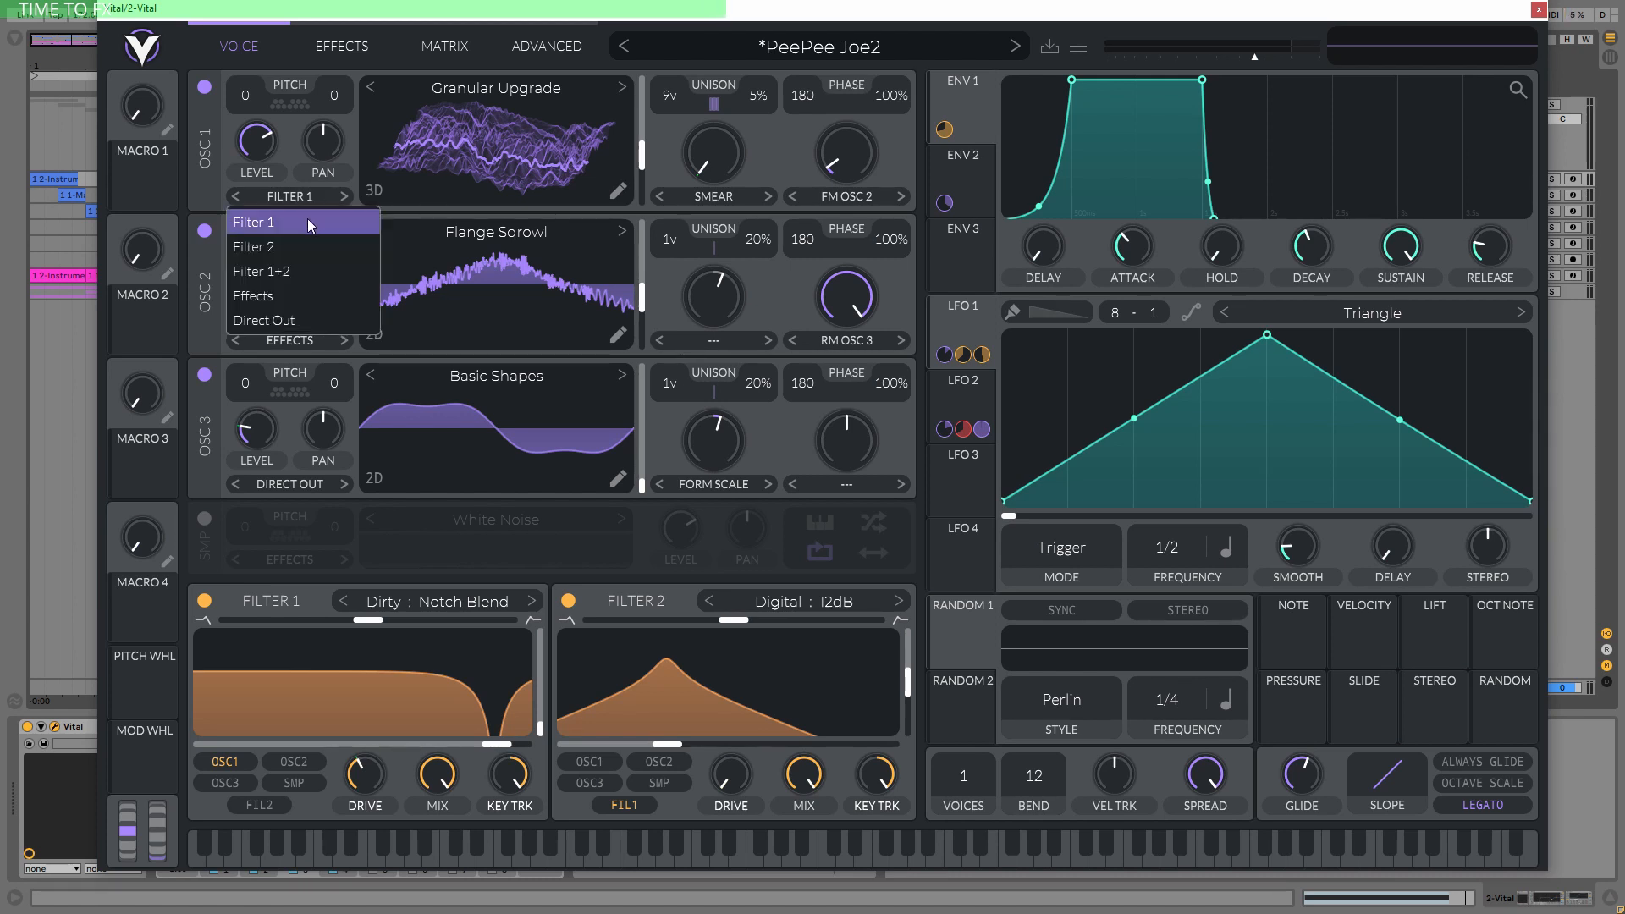
pyautogui.click(350, 117)
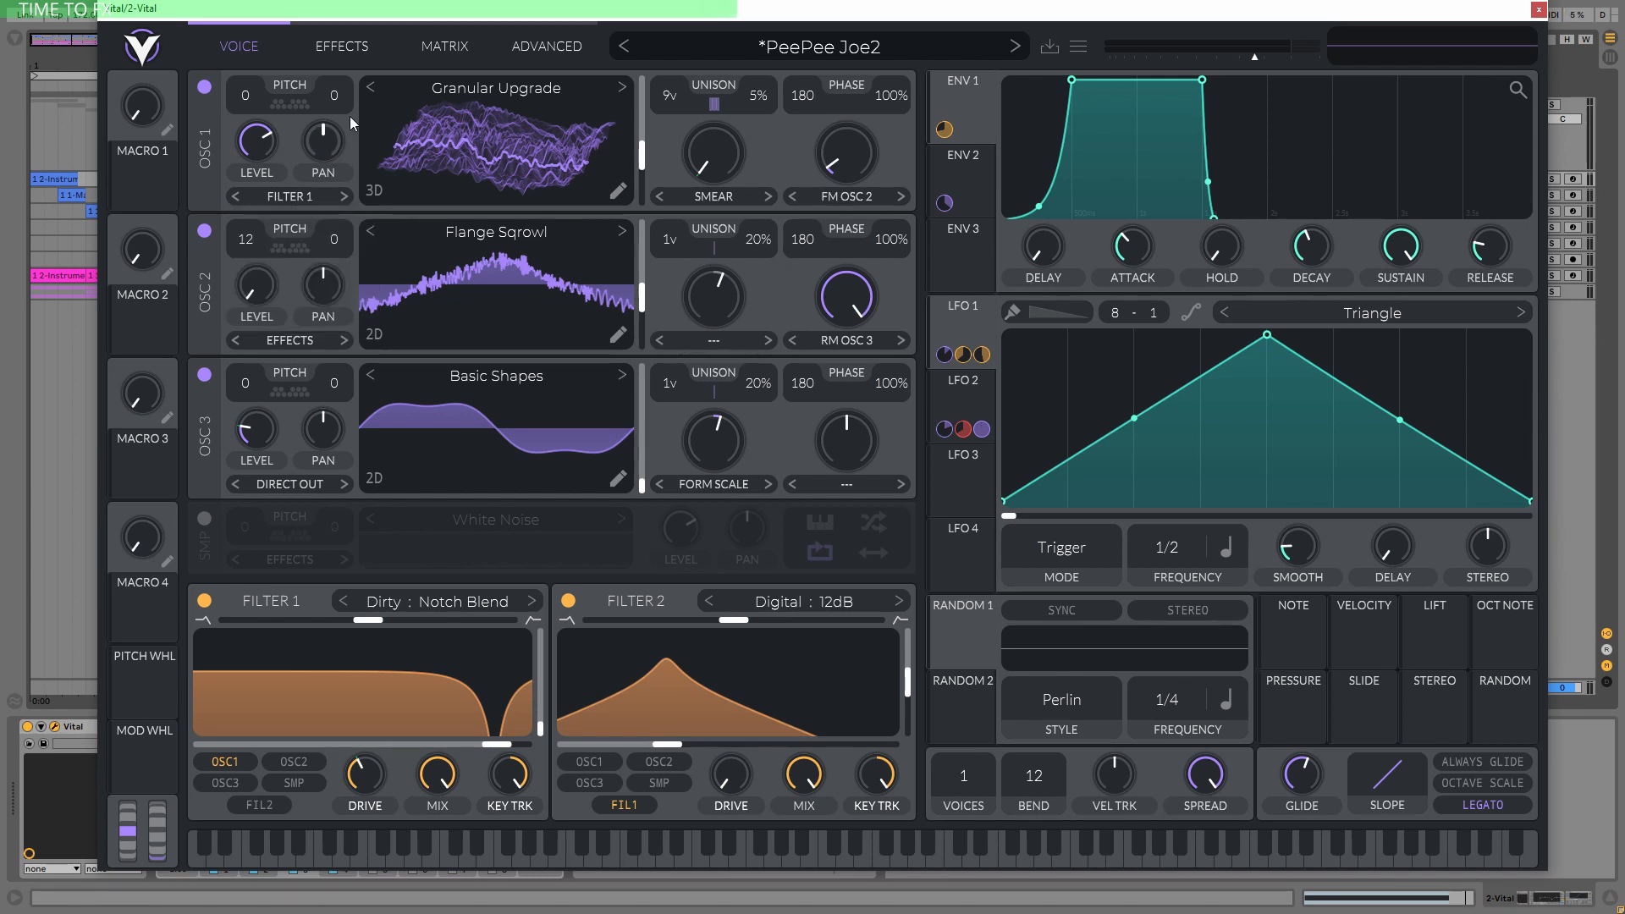
pyautogui.click(296, 196)
pyautogui.click(205, 257)
pyautogui.click(296, 344)
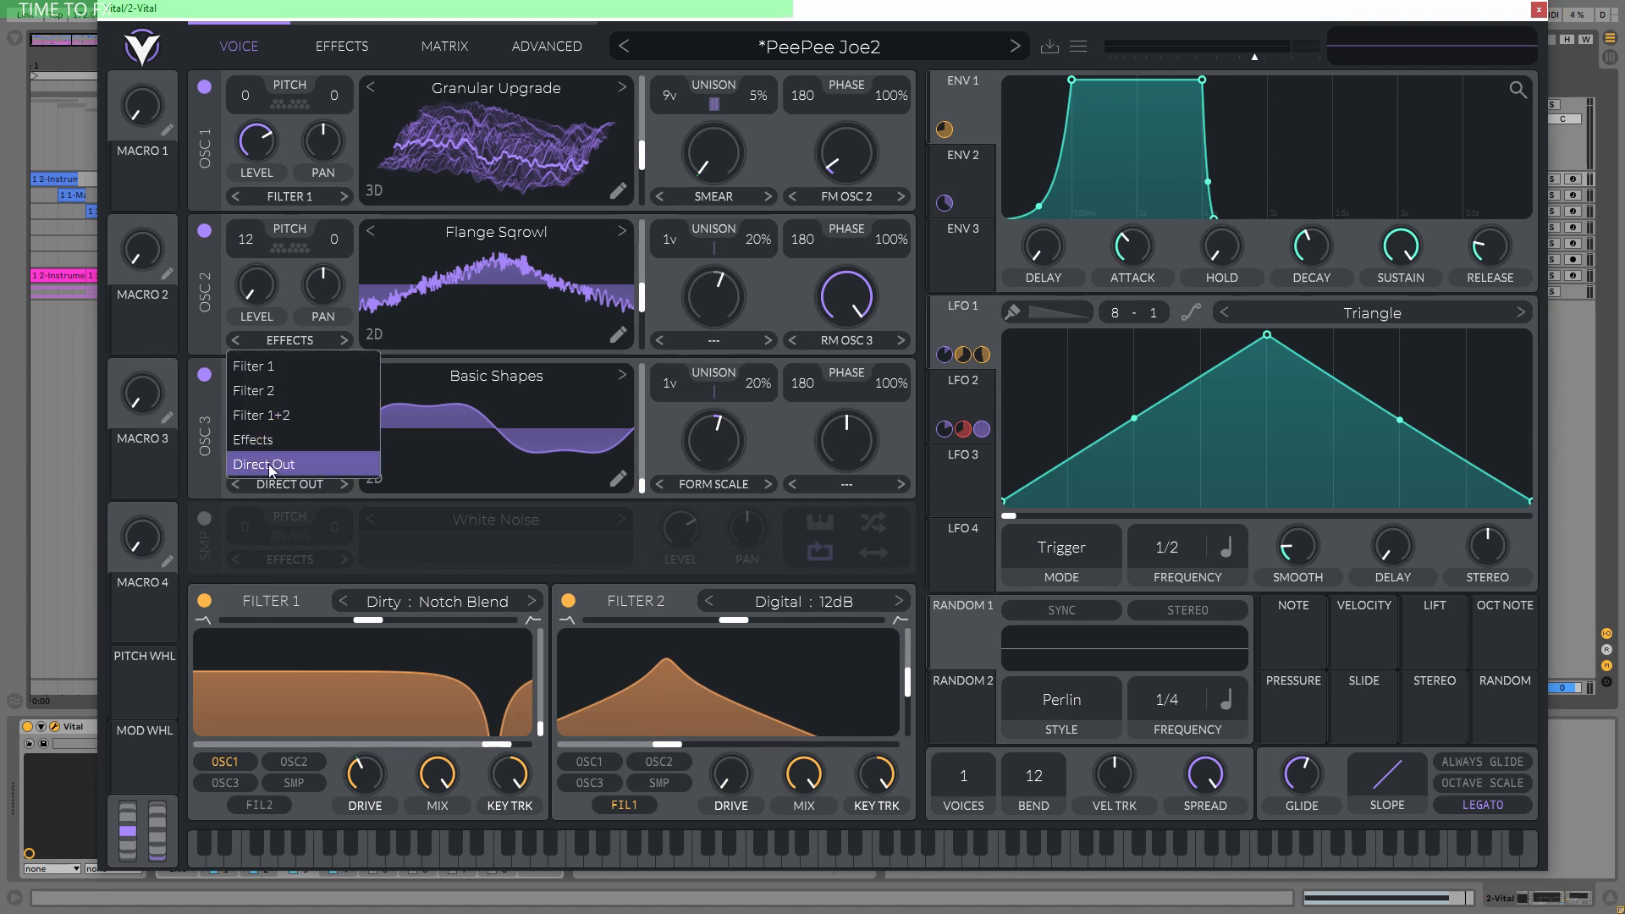
pyautogui.click(325, 273)
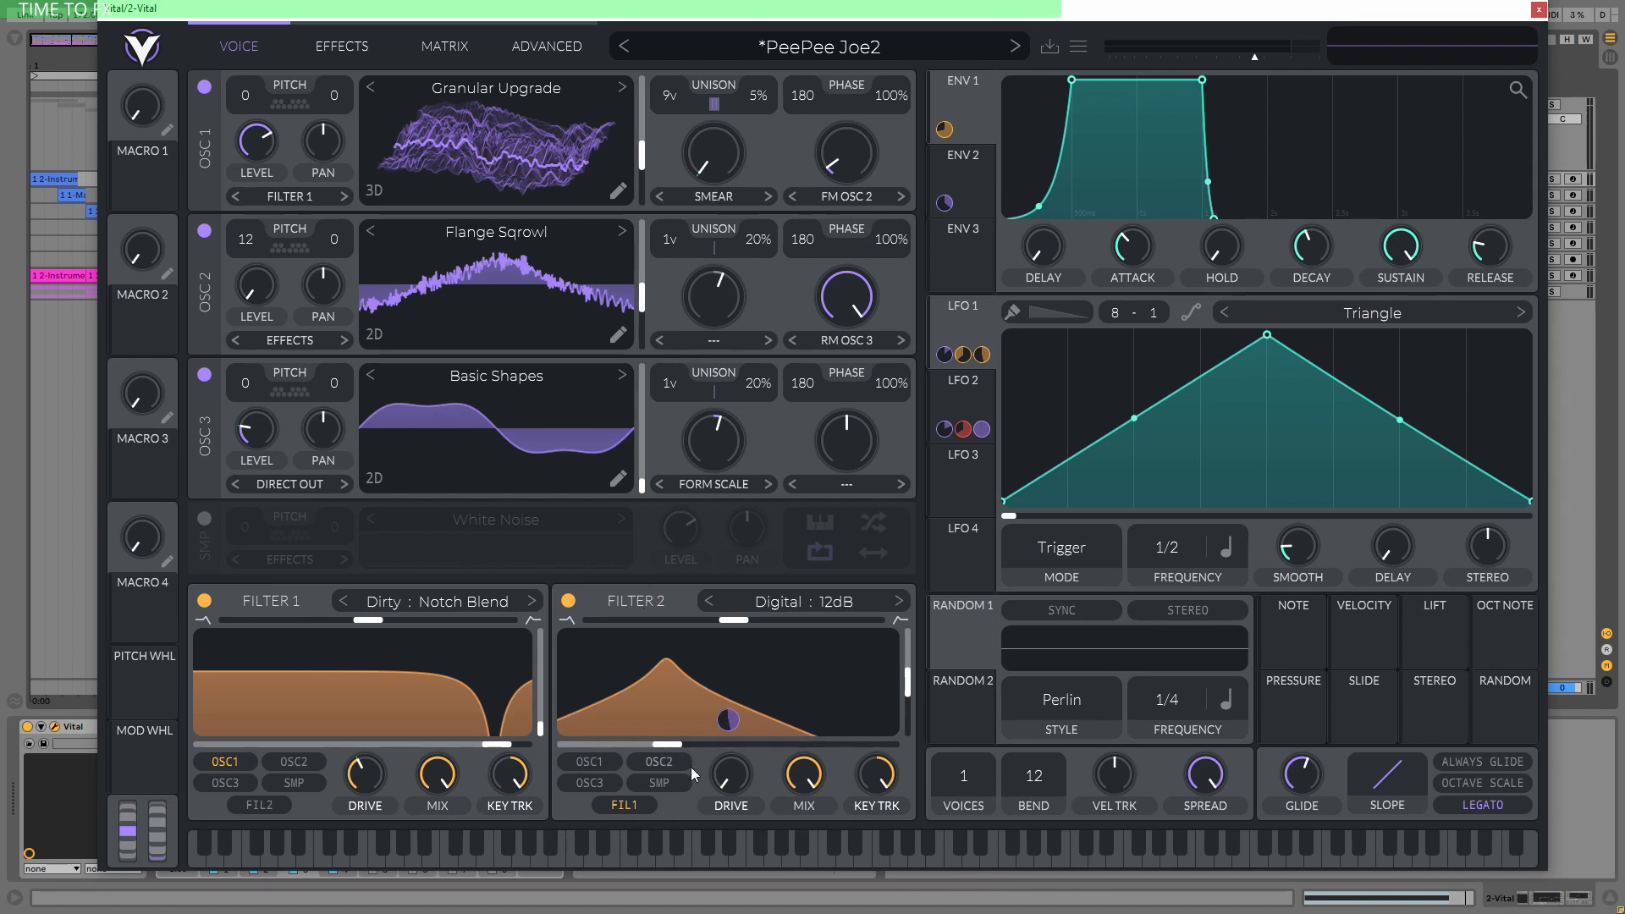
# Try feeding Filter 2 into Filter 1 and routing oscillator 2 to Filter 2, restoring the original routing each time.
pyautogui.click(254, 802)
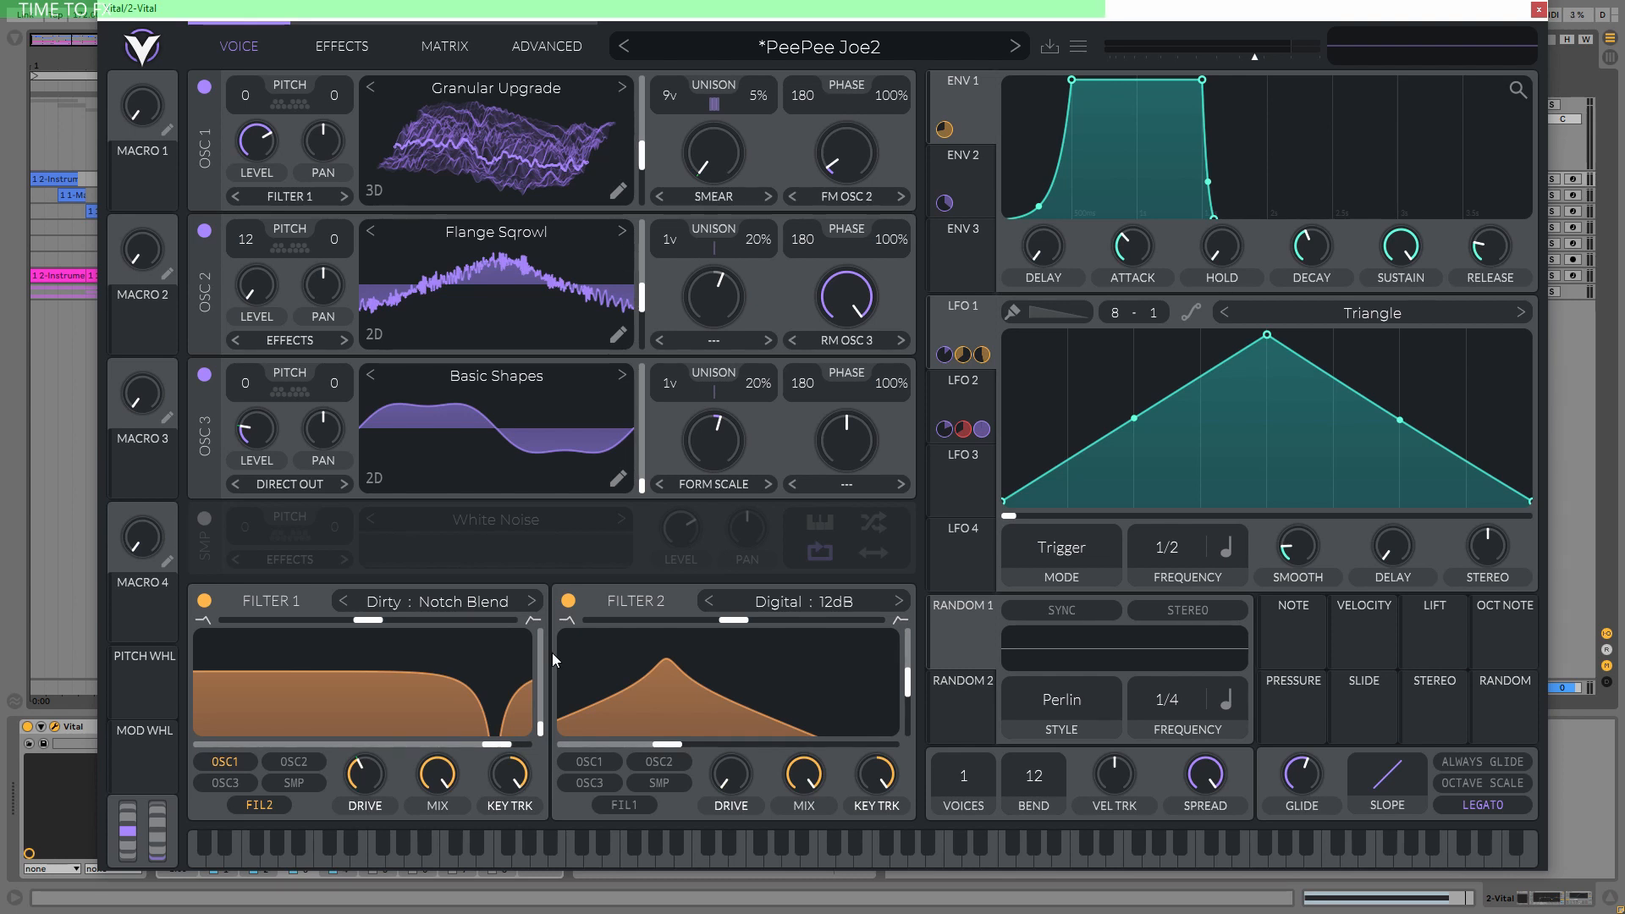
pyautogui.click(622, 804)
pyautogui.click(300, 343)
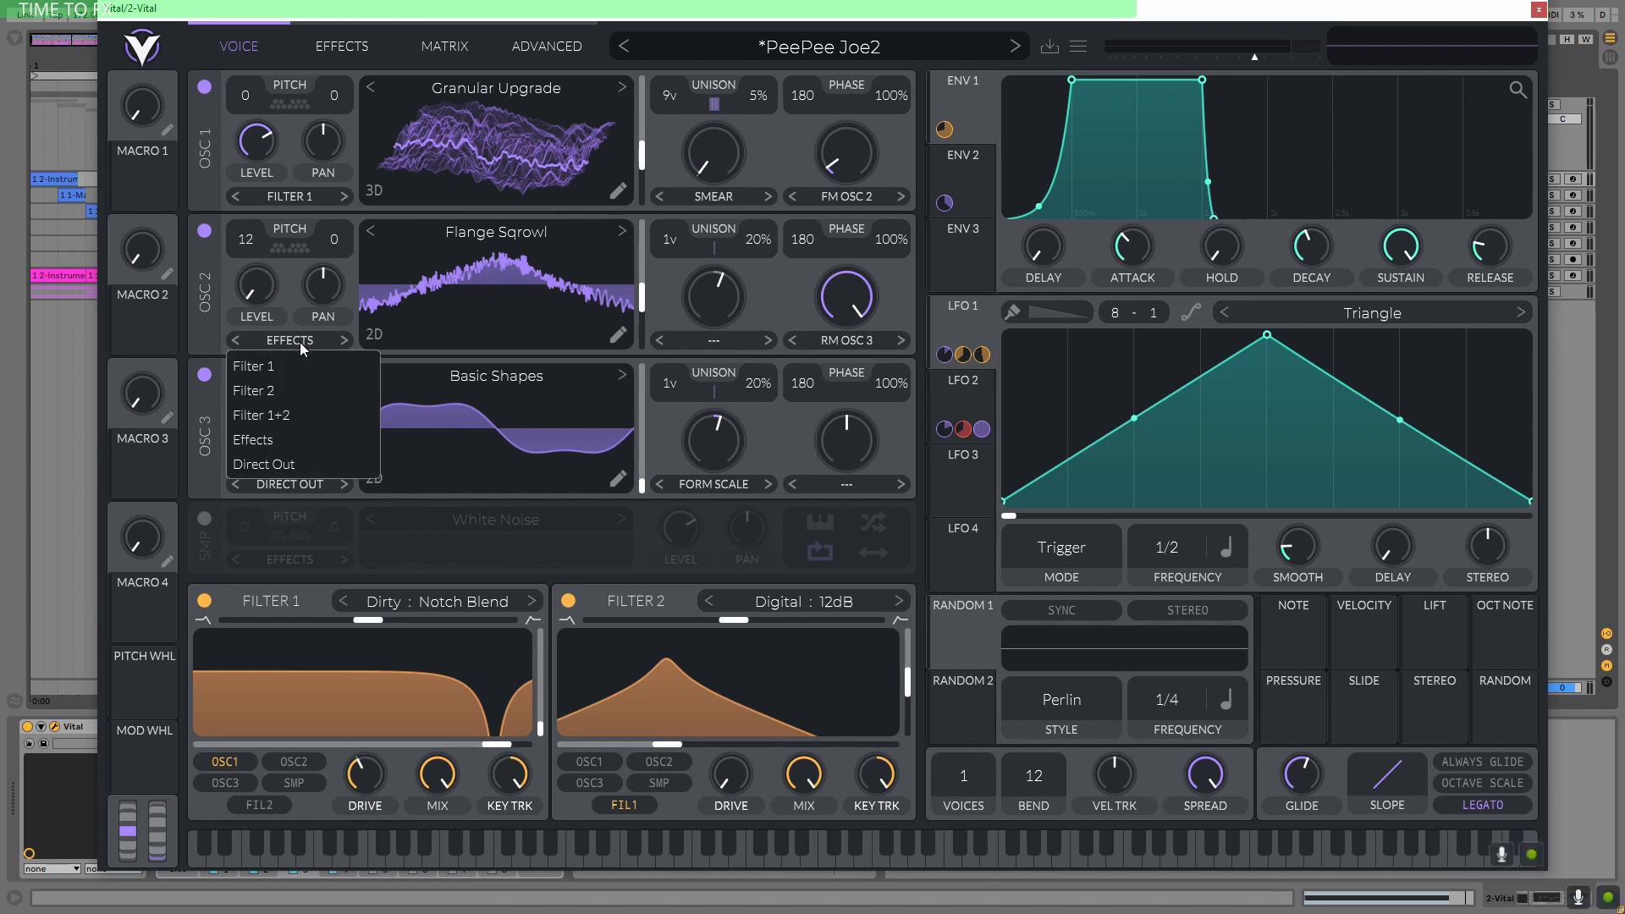
pyautogui.click(293, 391)
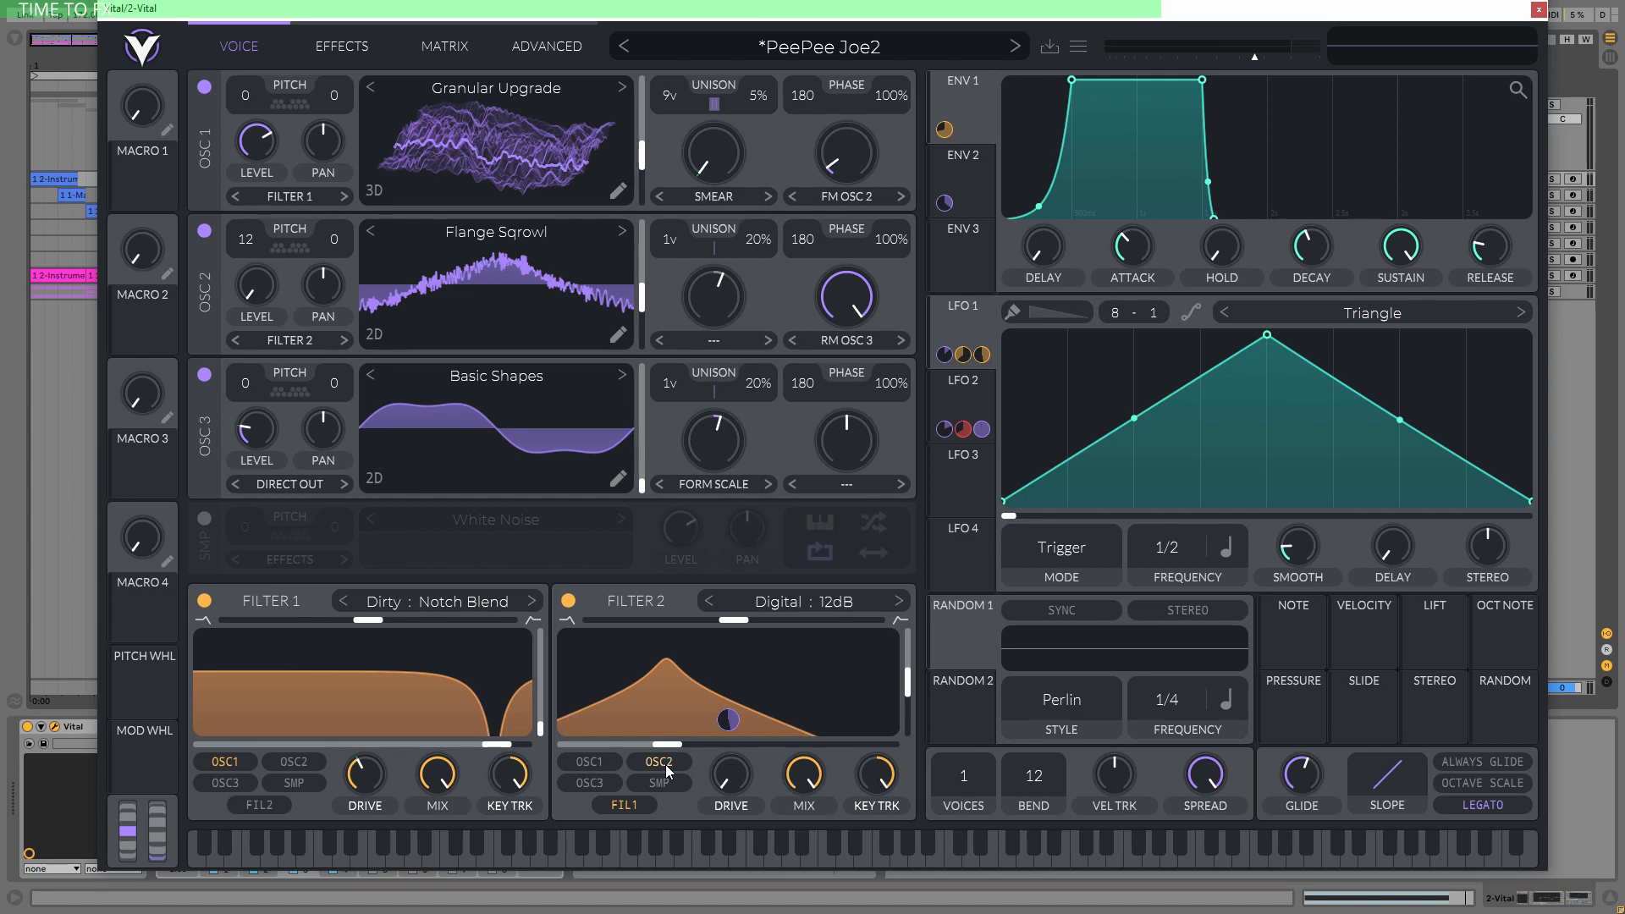
pyautogui.click(304, 343)
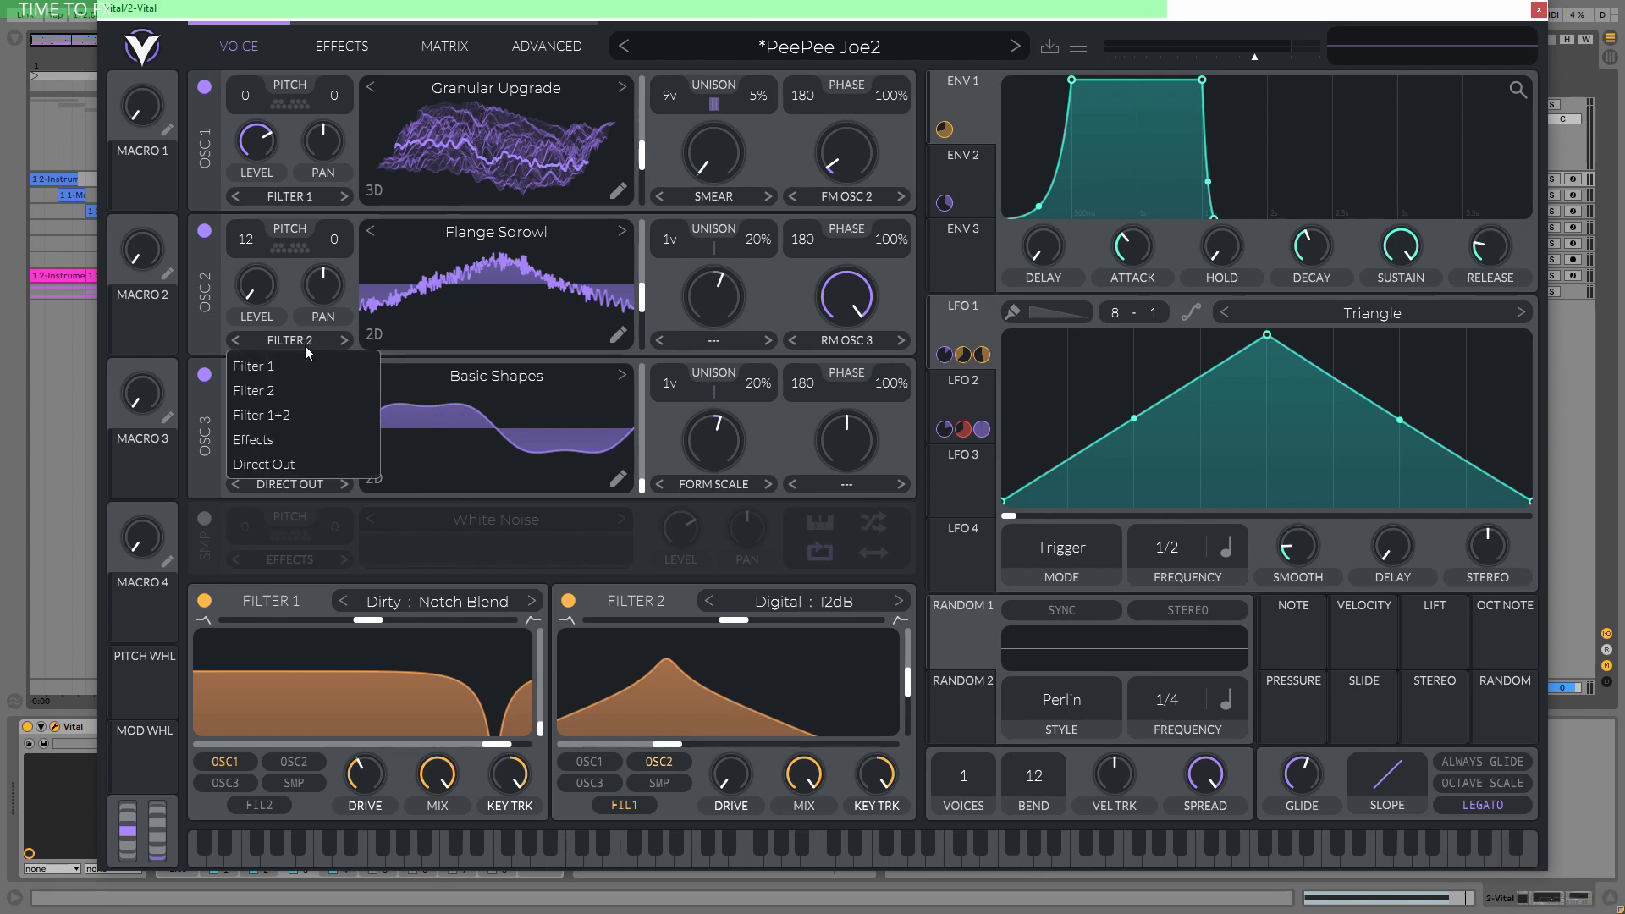
pyautogui.click(274, 437)
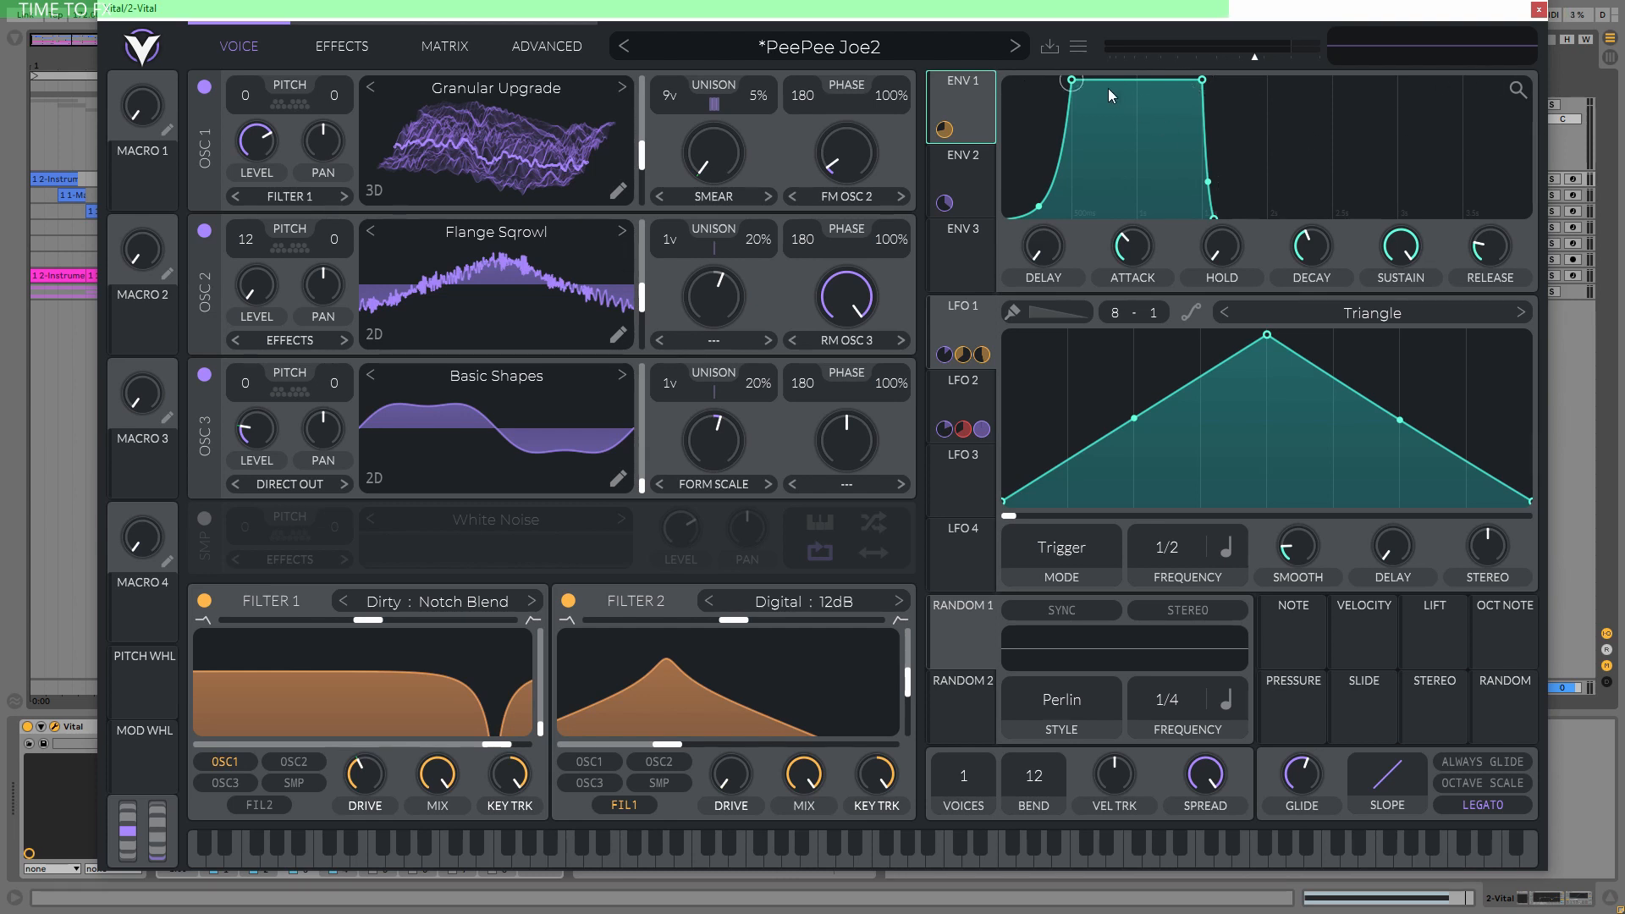
# Shorten envelope 1's attack while keeping a slight fade-in, comparing it with an immediate attack.
pyautogui.moveTo(1073, 85); pyautogui.dragTo(922, 69)
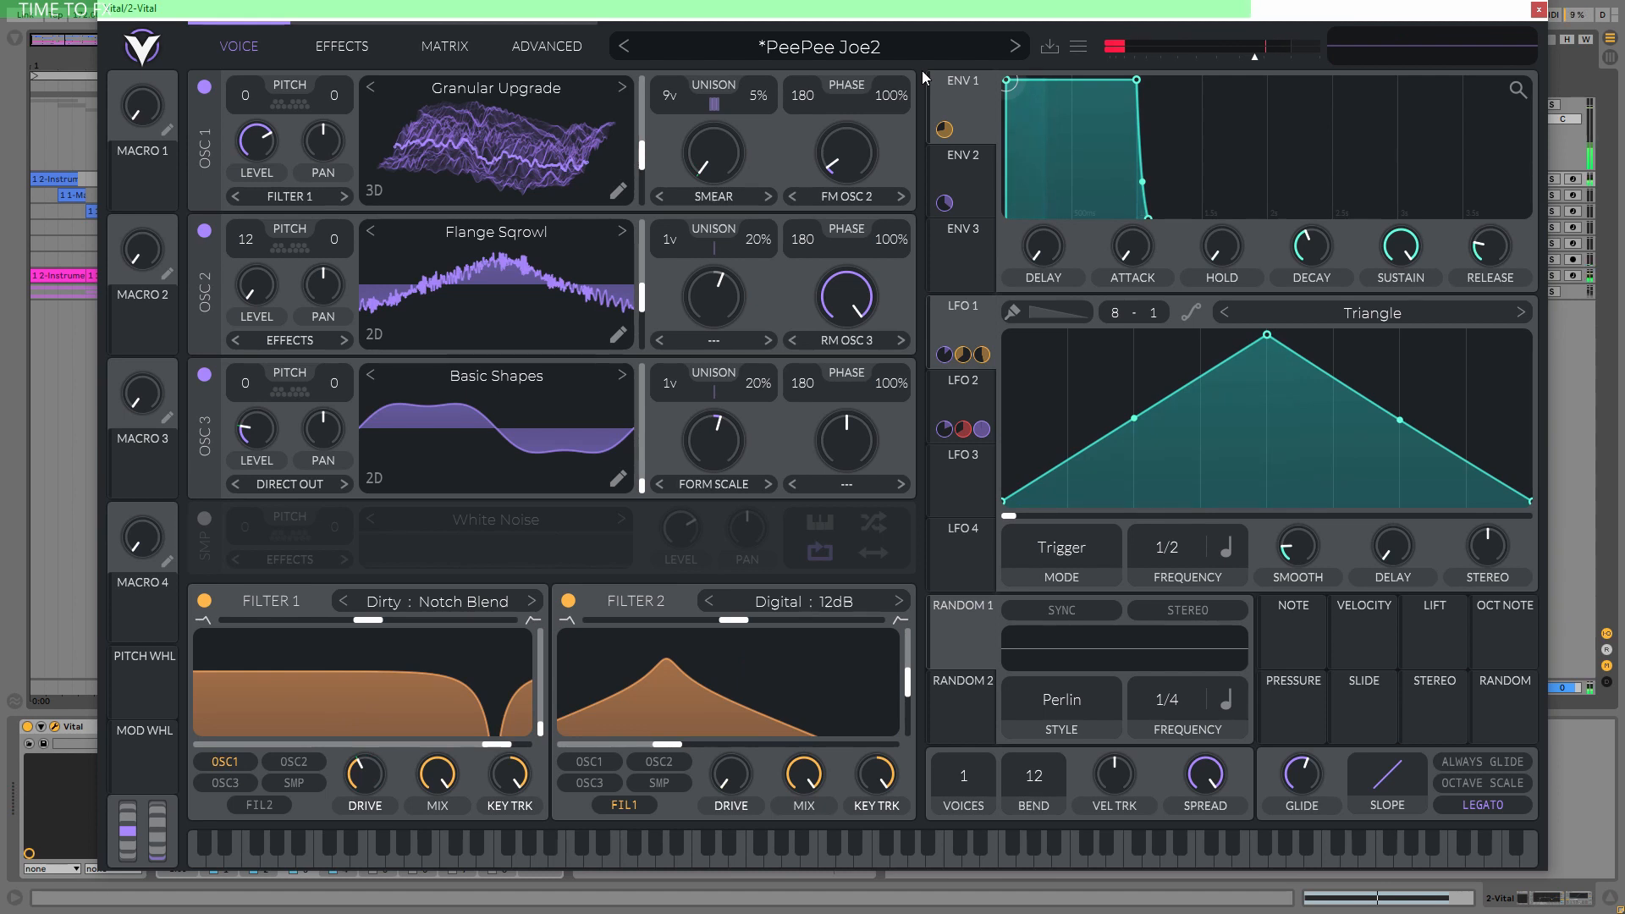
pyautogui.moveTo(1007, 80); pyautogui.dragTo(1047, 75)
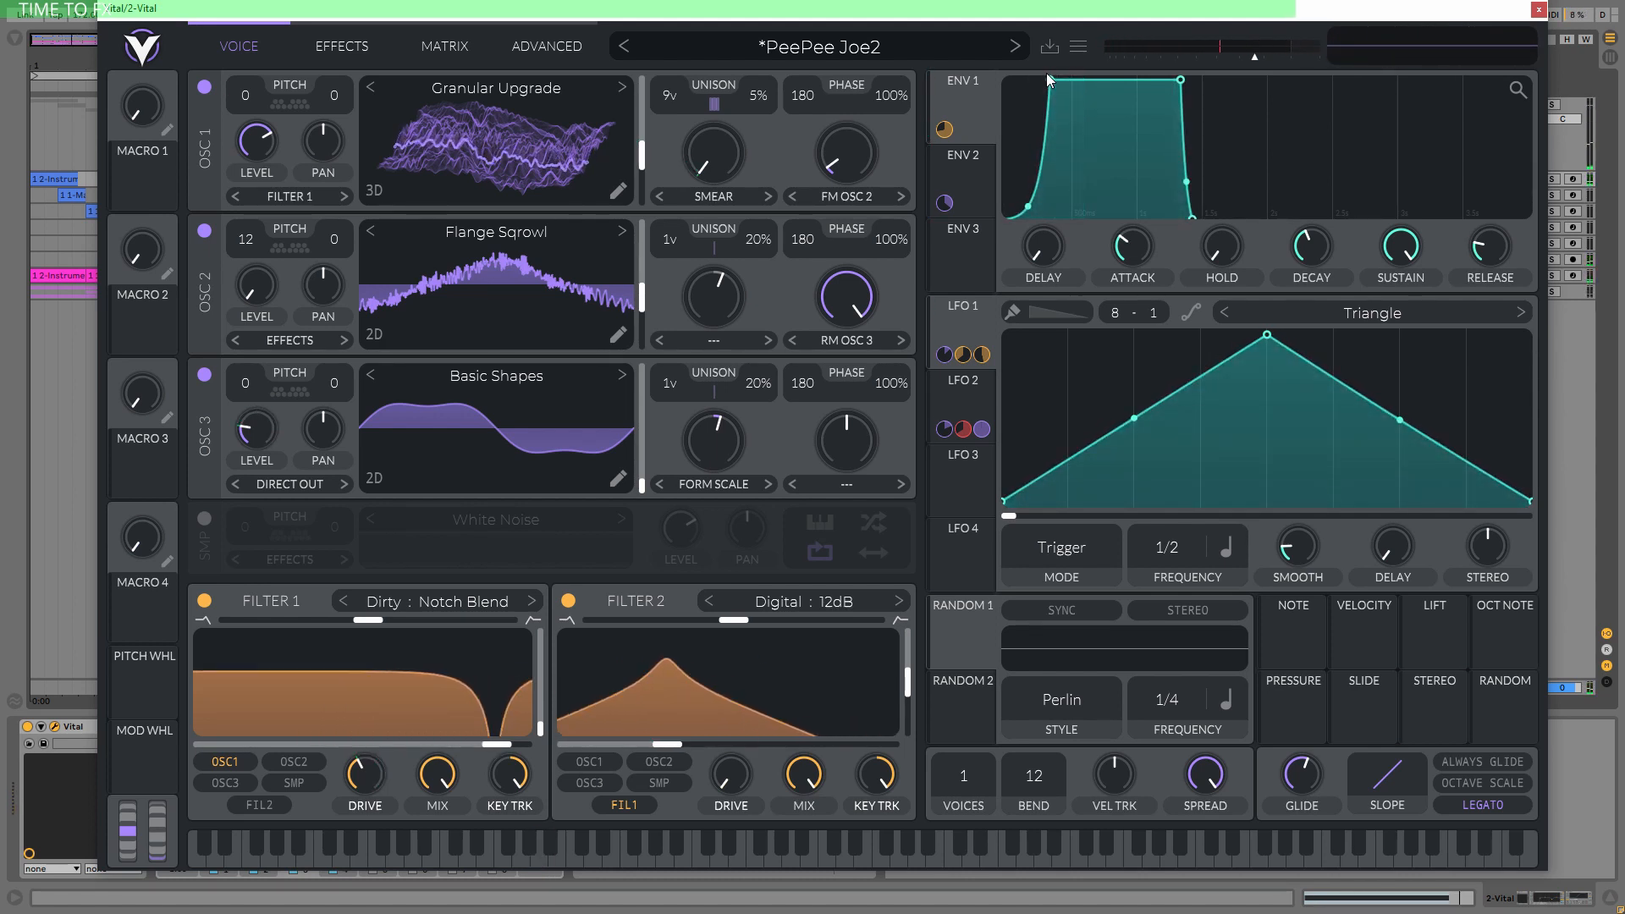
# Examine the shapes and modulation targets of envelopes 1 and 2 and of LFOs 1 and 2.
pyautogui.click(987, 171)
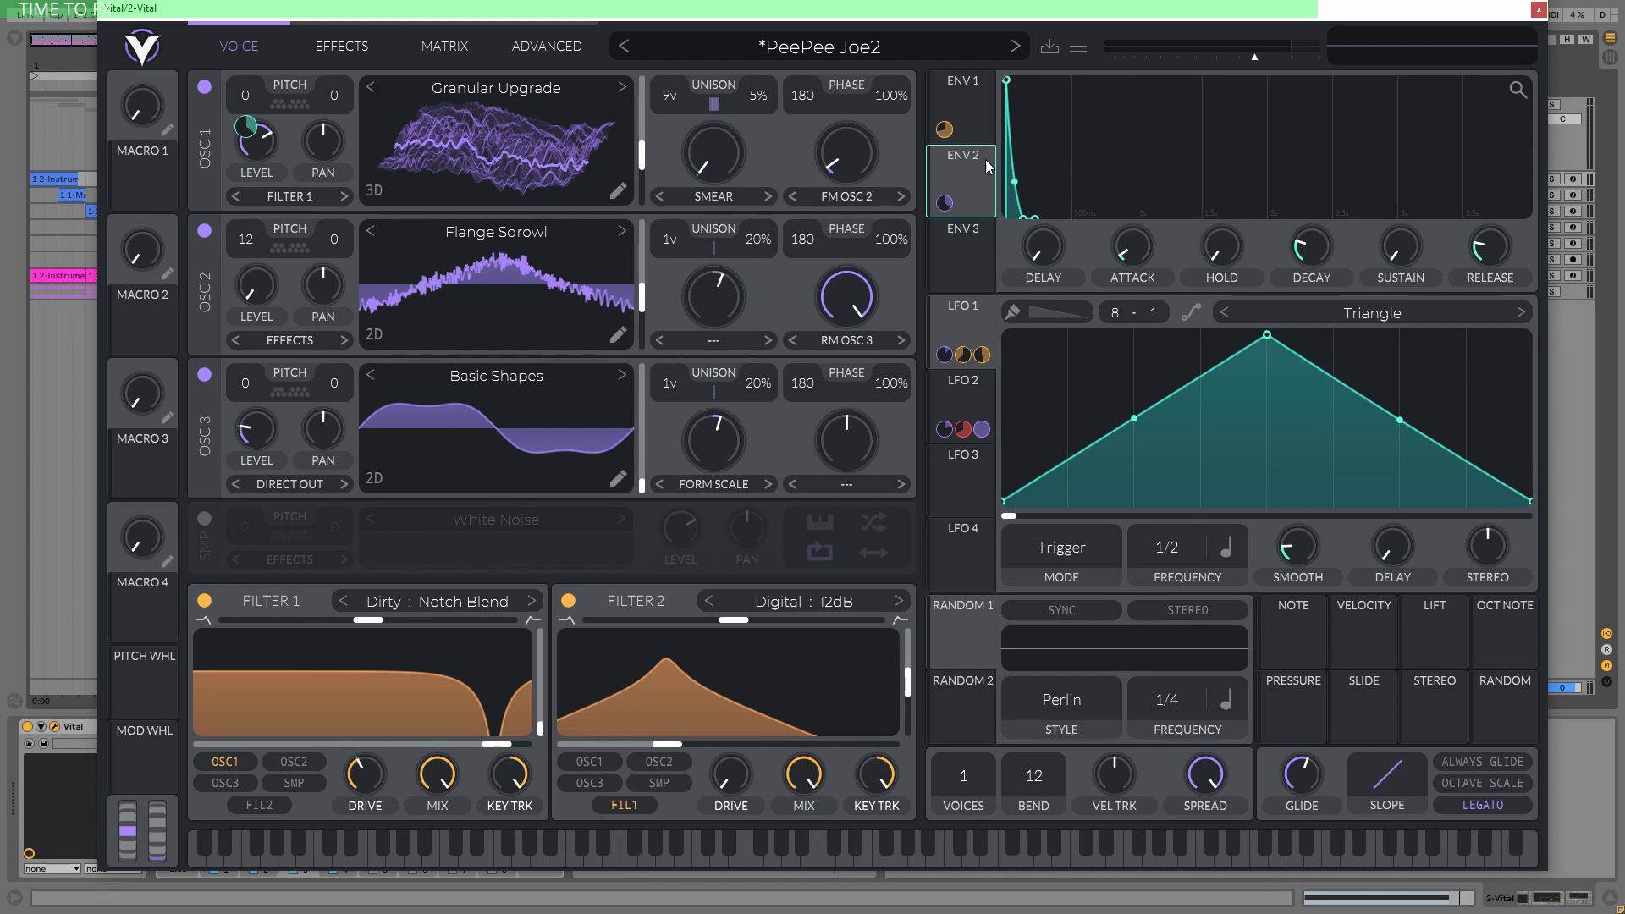
pyautogui.click(966, 89)
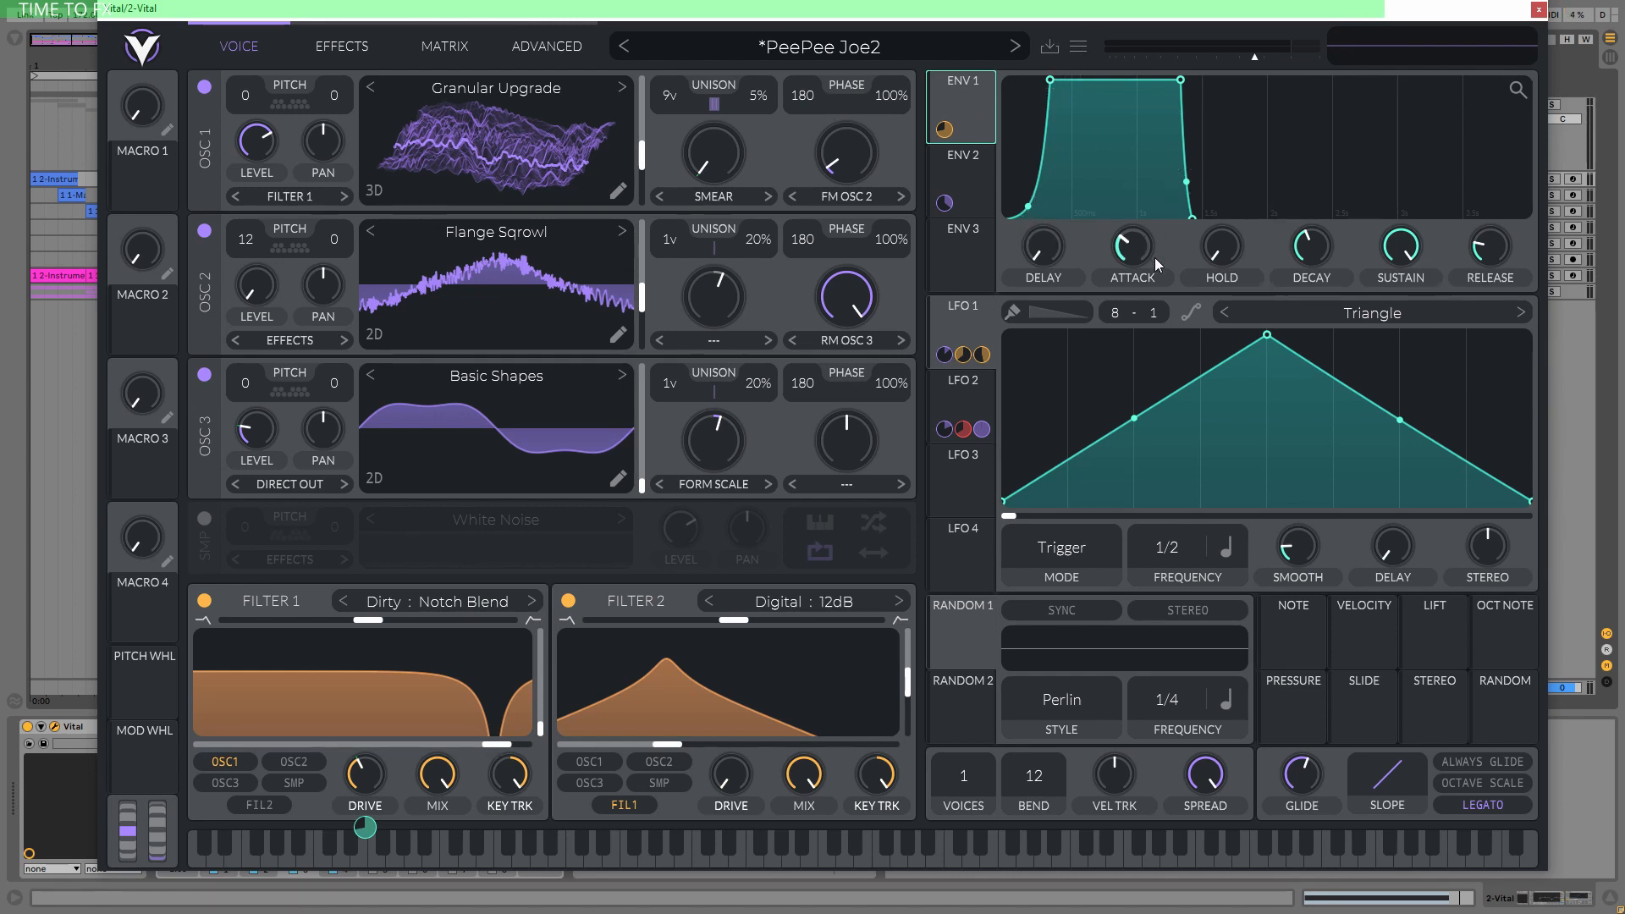
pyautogui.moveTo(948, 356)
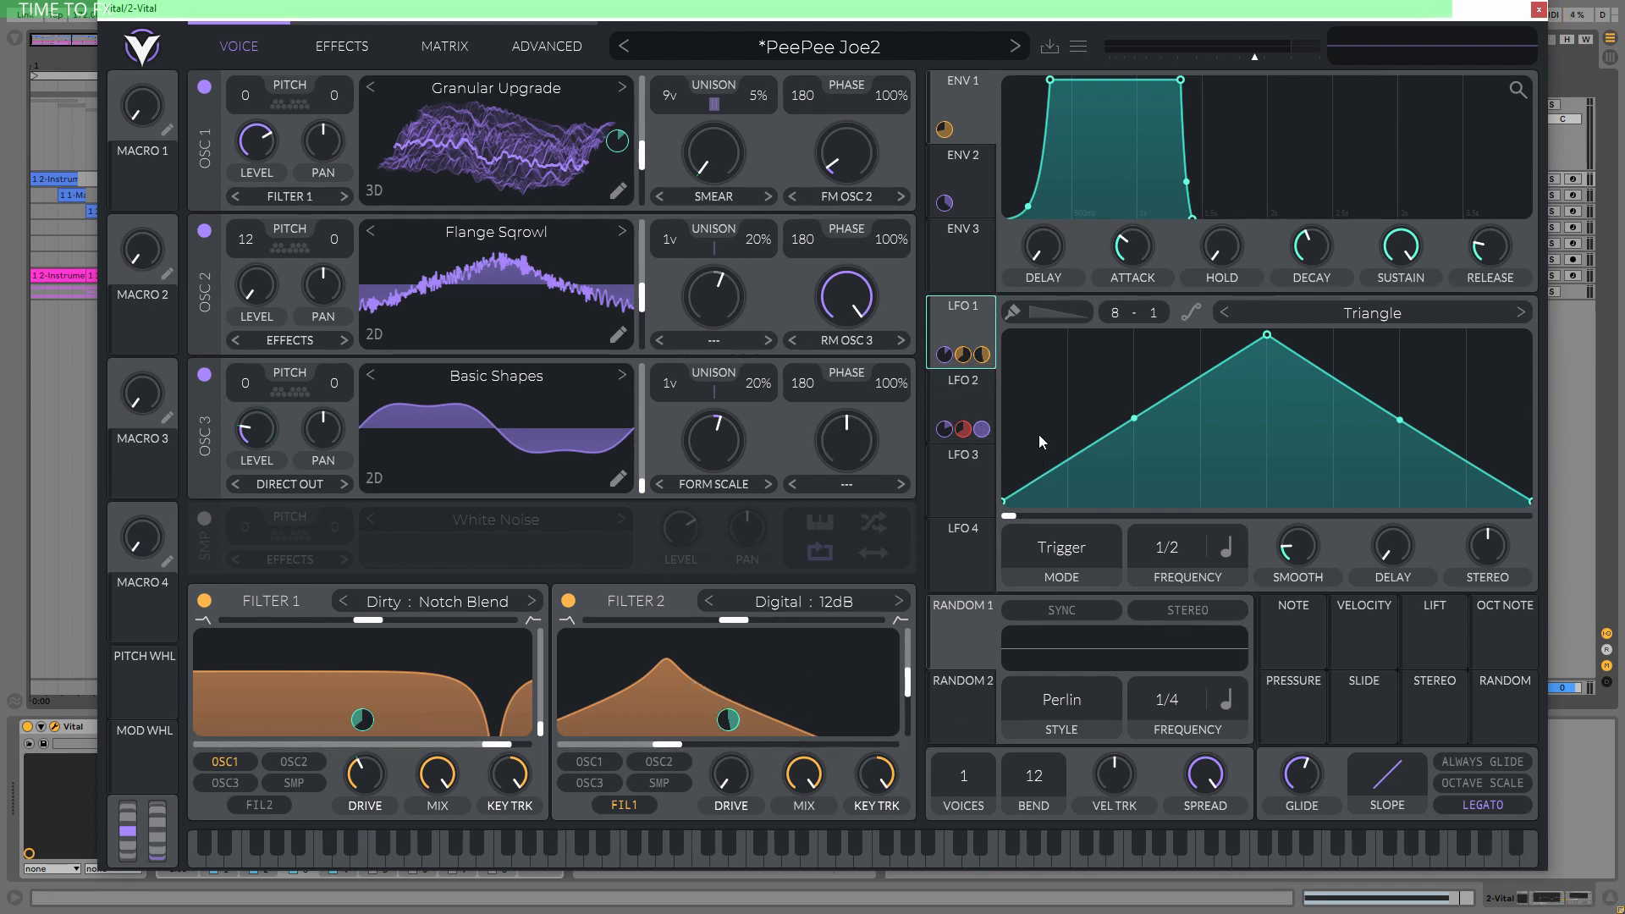
pyautogui.click(973, 400)
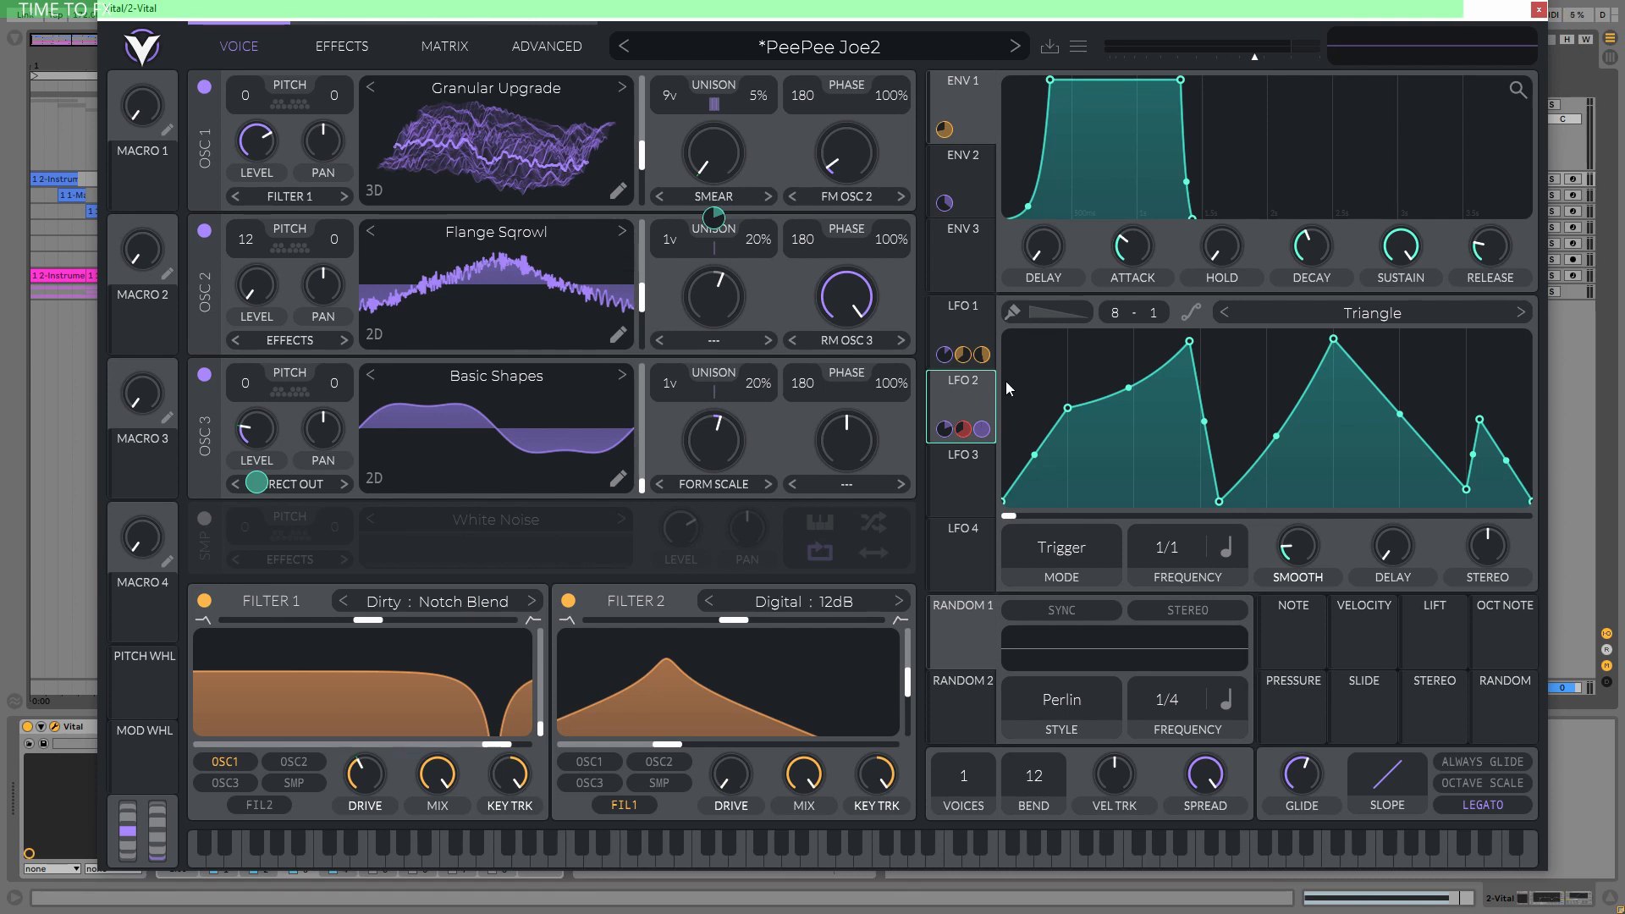
pyautogui.moveTo(949, 434)
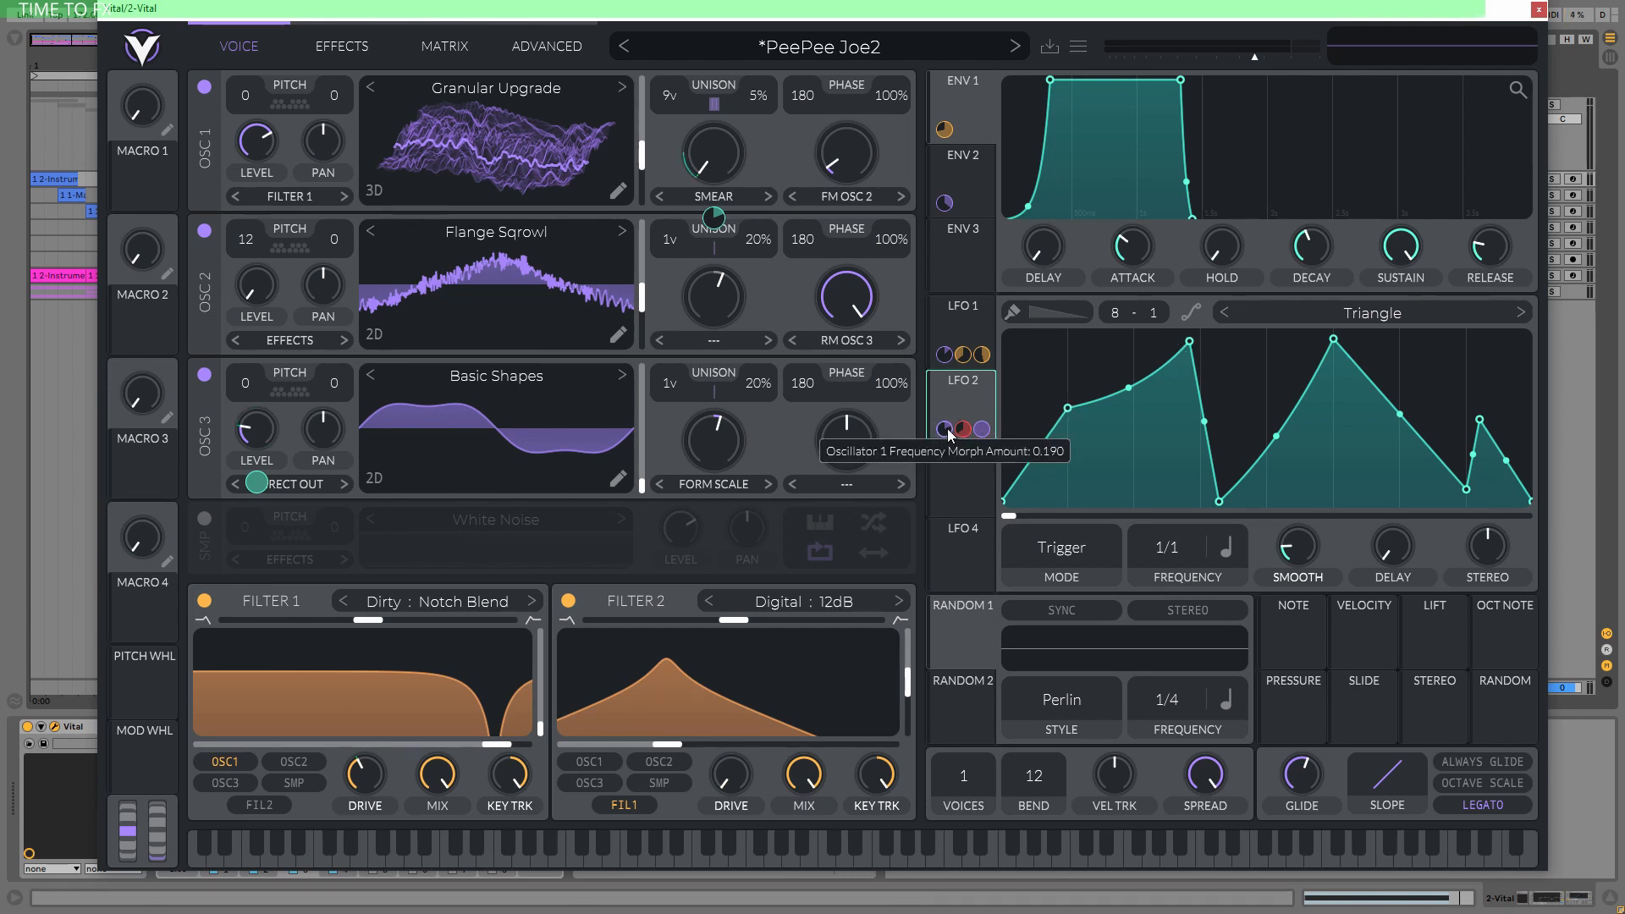
pyautogui.moveTo(715, 220)
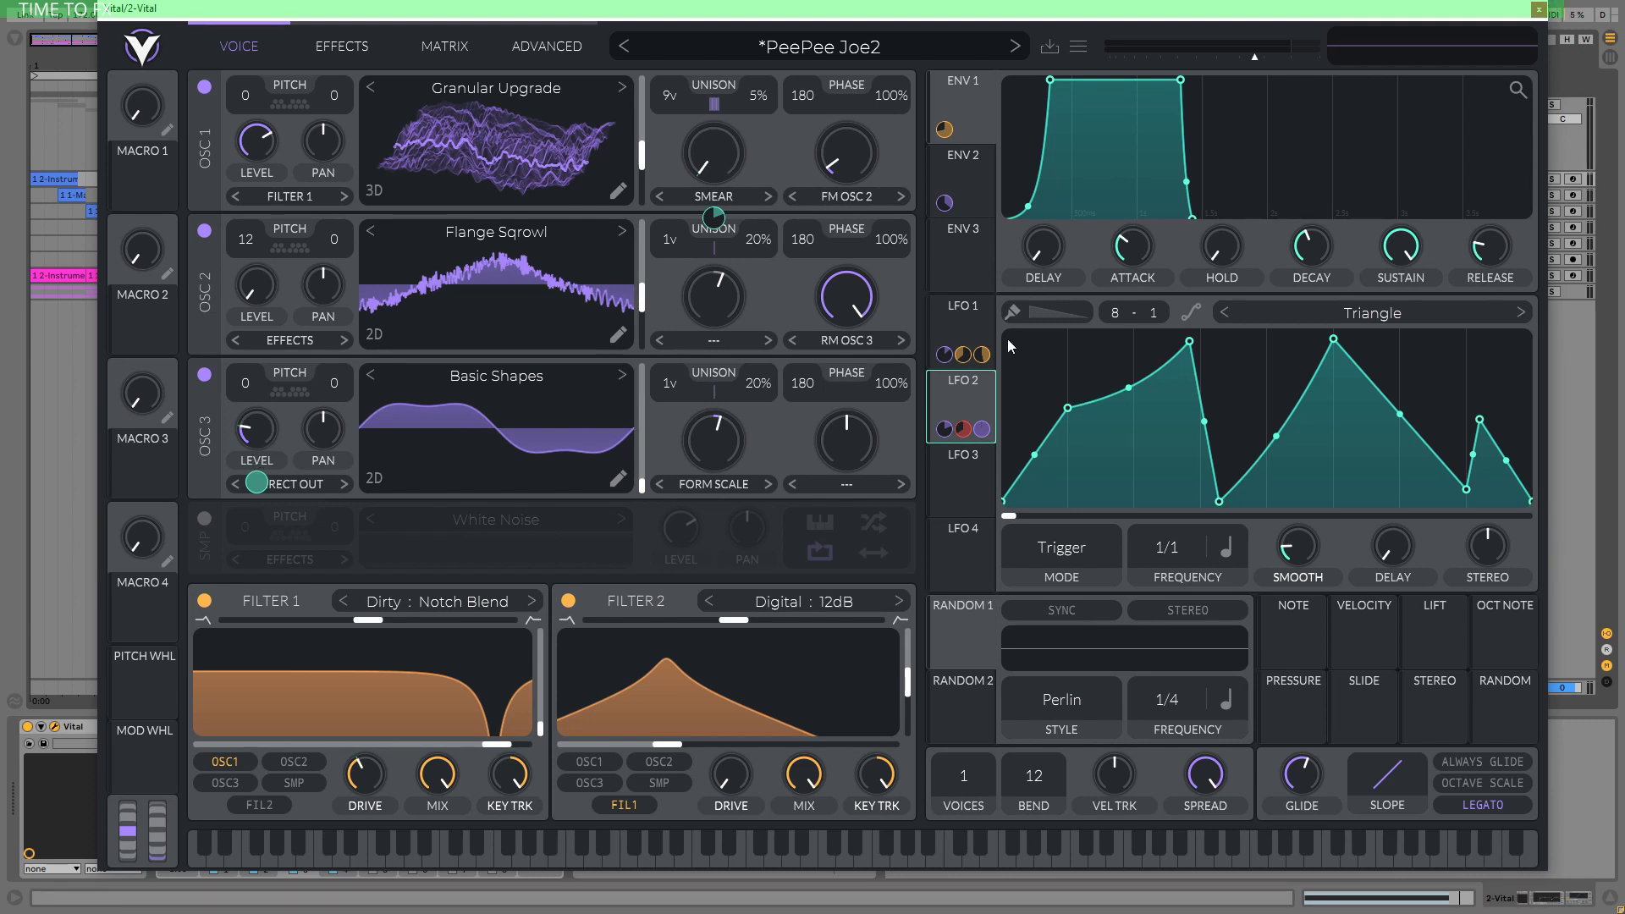
pyautogui.click(969, 349)
pyautogui.click(957, 386)
pyautogui.click(953, 313)
pyautogui.click(952, 405)
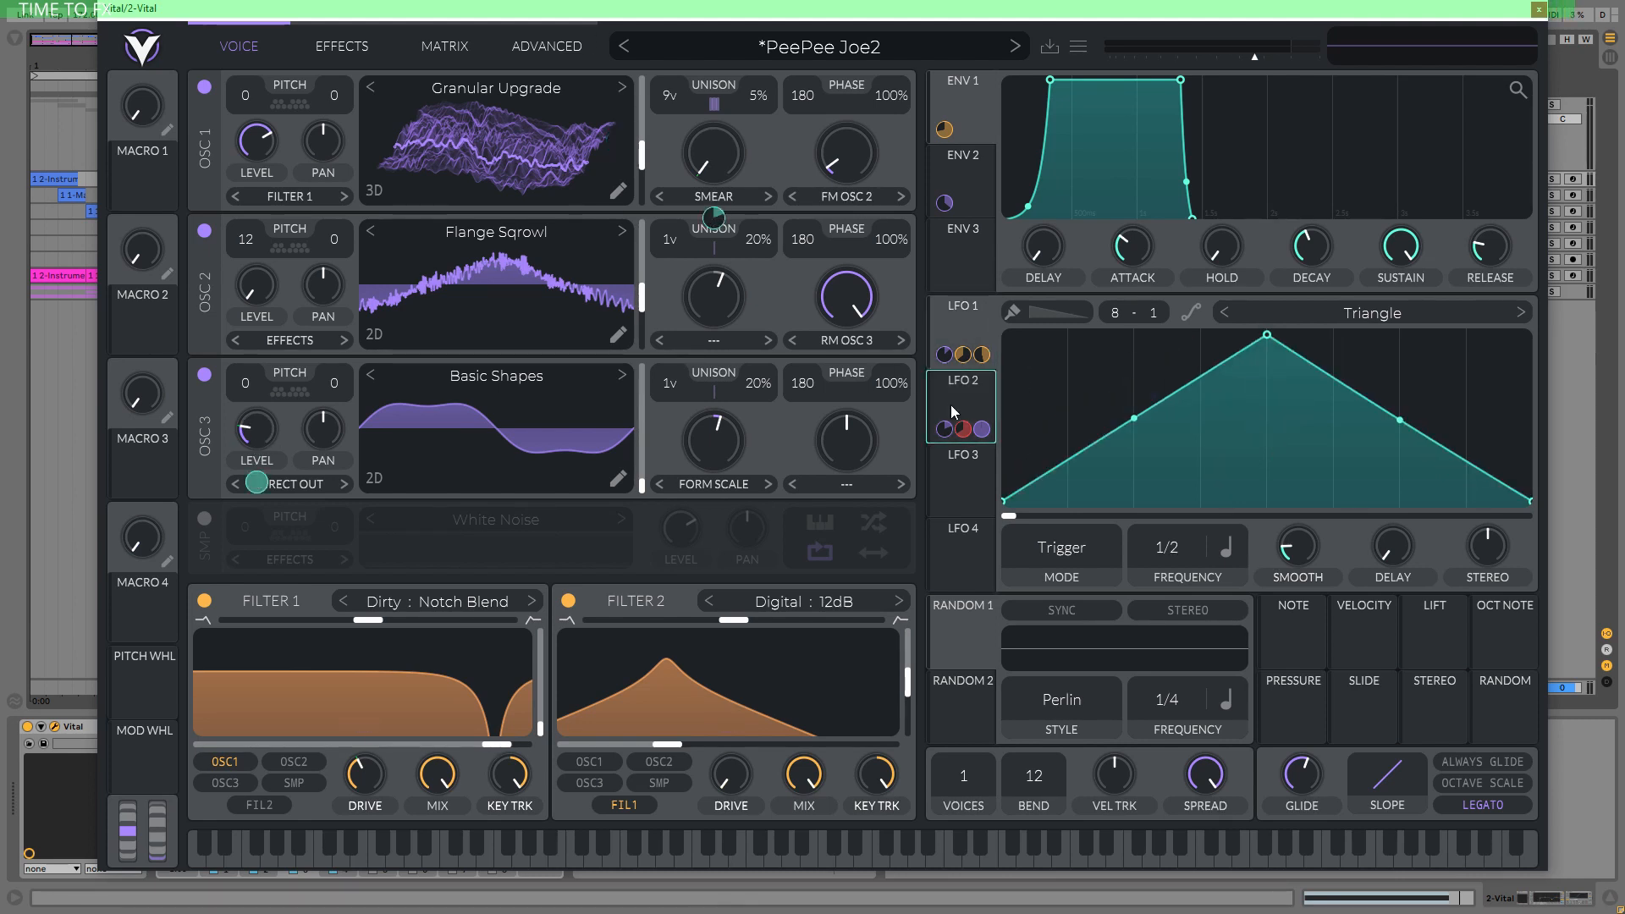
# Compare the curve shapes of LFO 1 and LFO 2 once more.
pyautogui.click(953, 313)
pyautogui.click(956, 395)
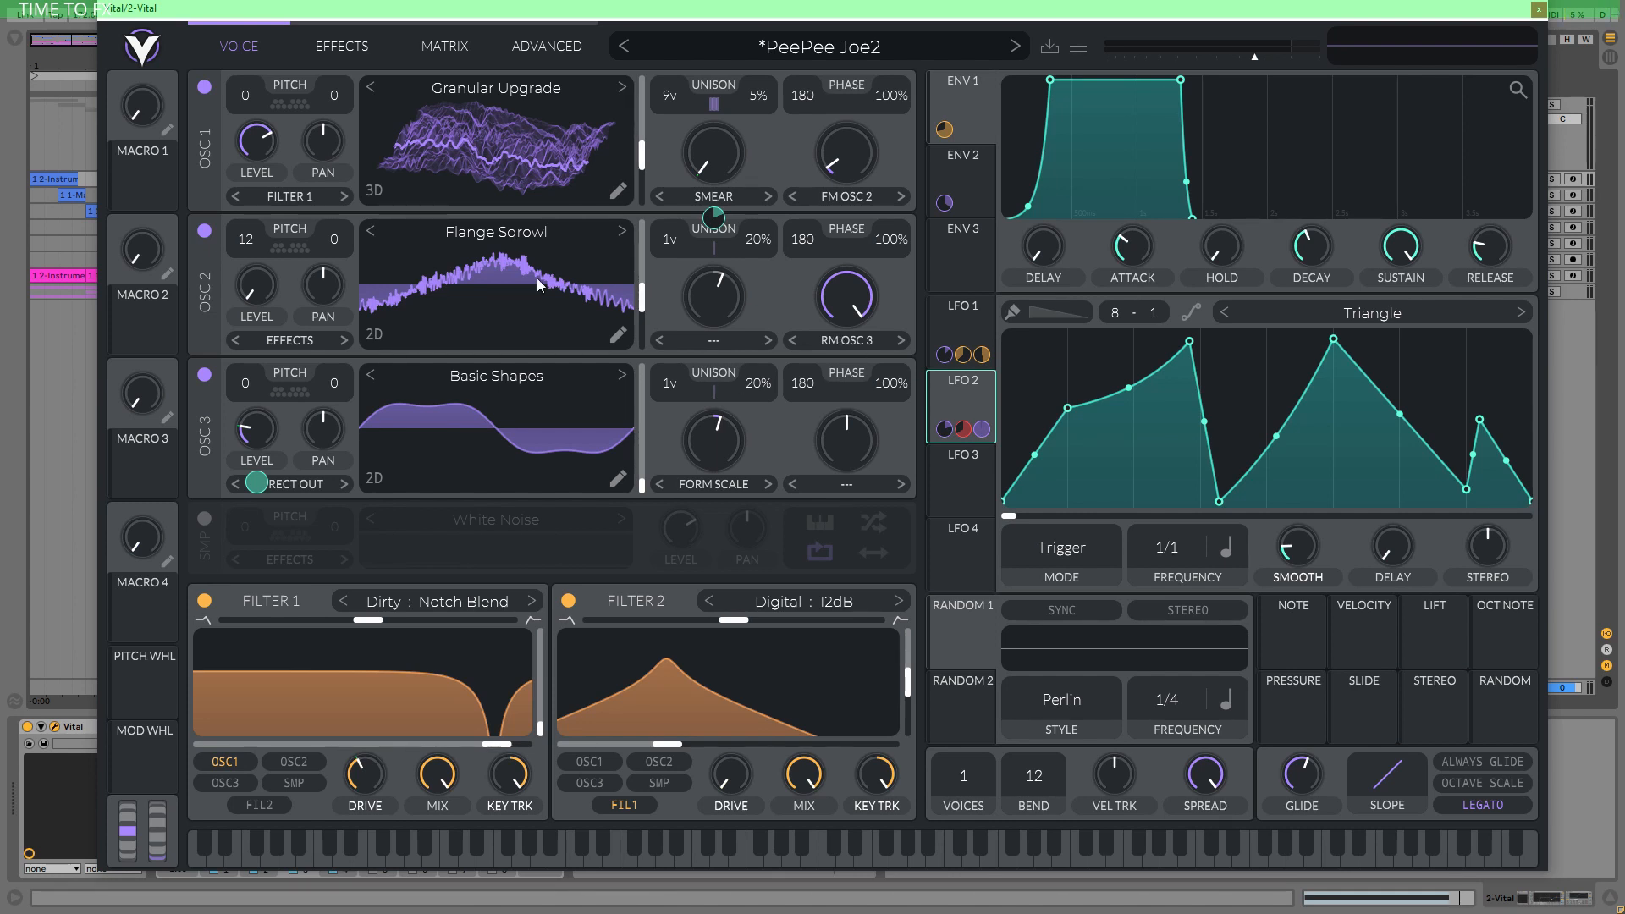
# Compare the patch's sound with the Distortion effect bypassed and enabled, leaving the effect enabled.
pyautogui.click(340, 47)
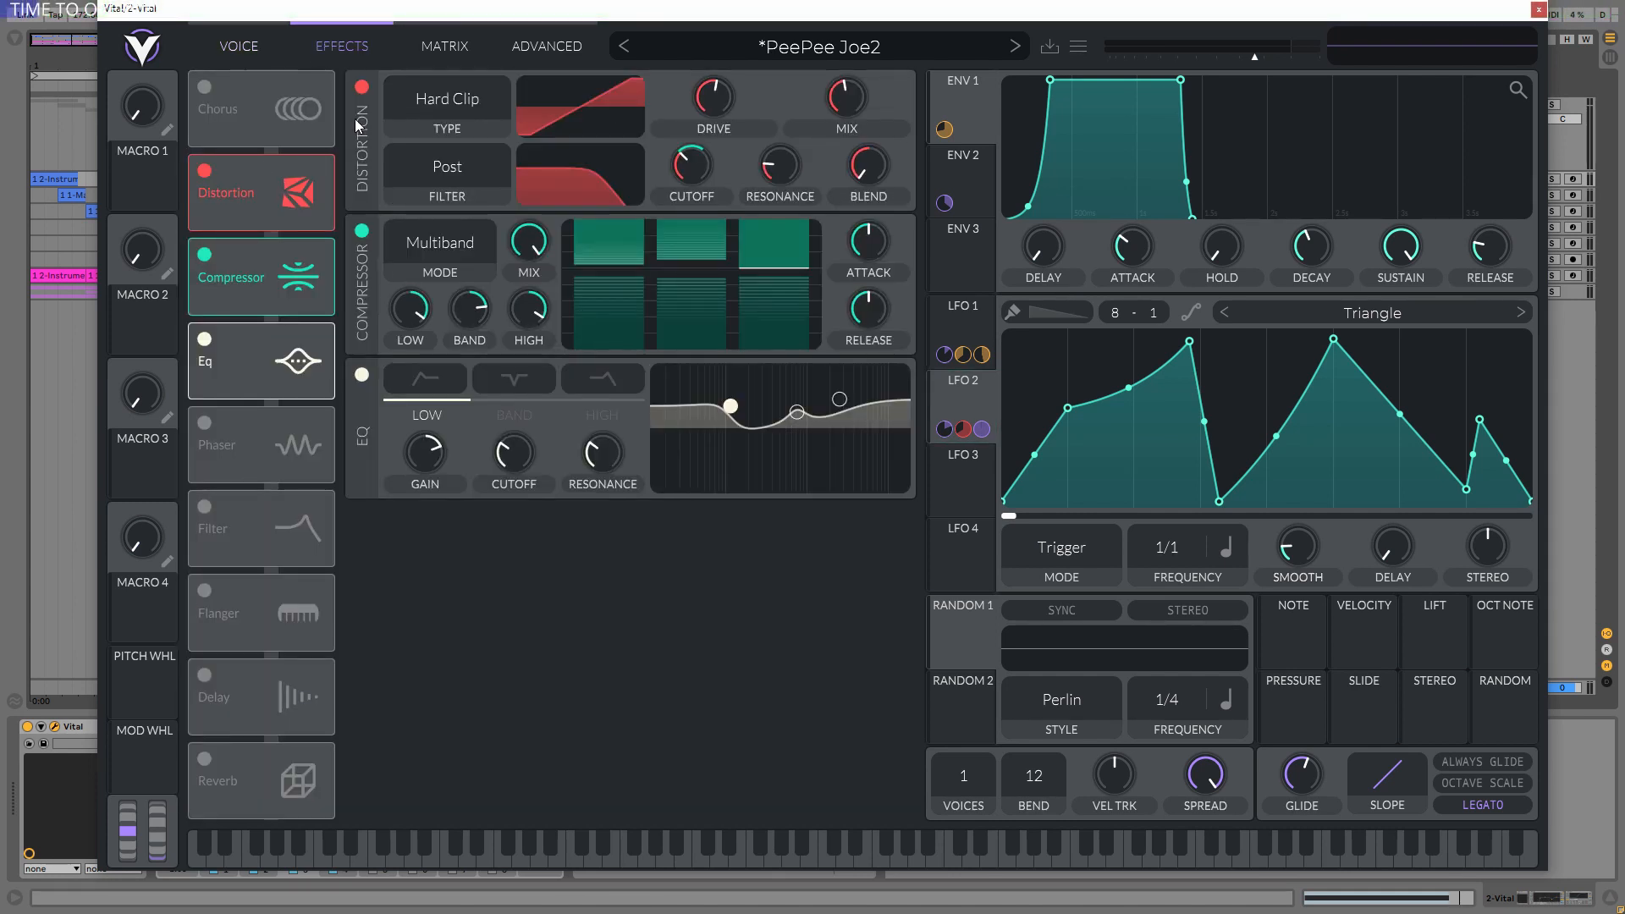
pyautogui.click(362, 86)
pyautogui.click(362, 86)
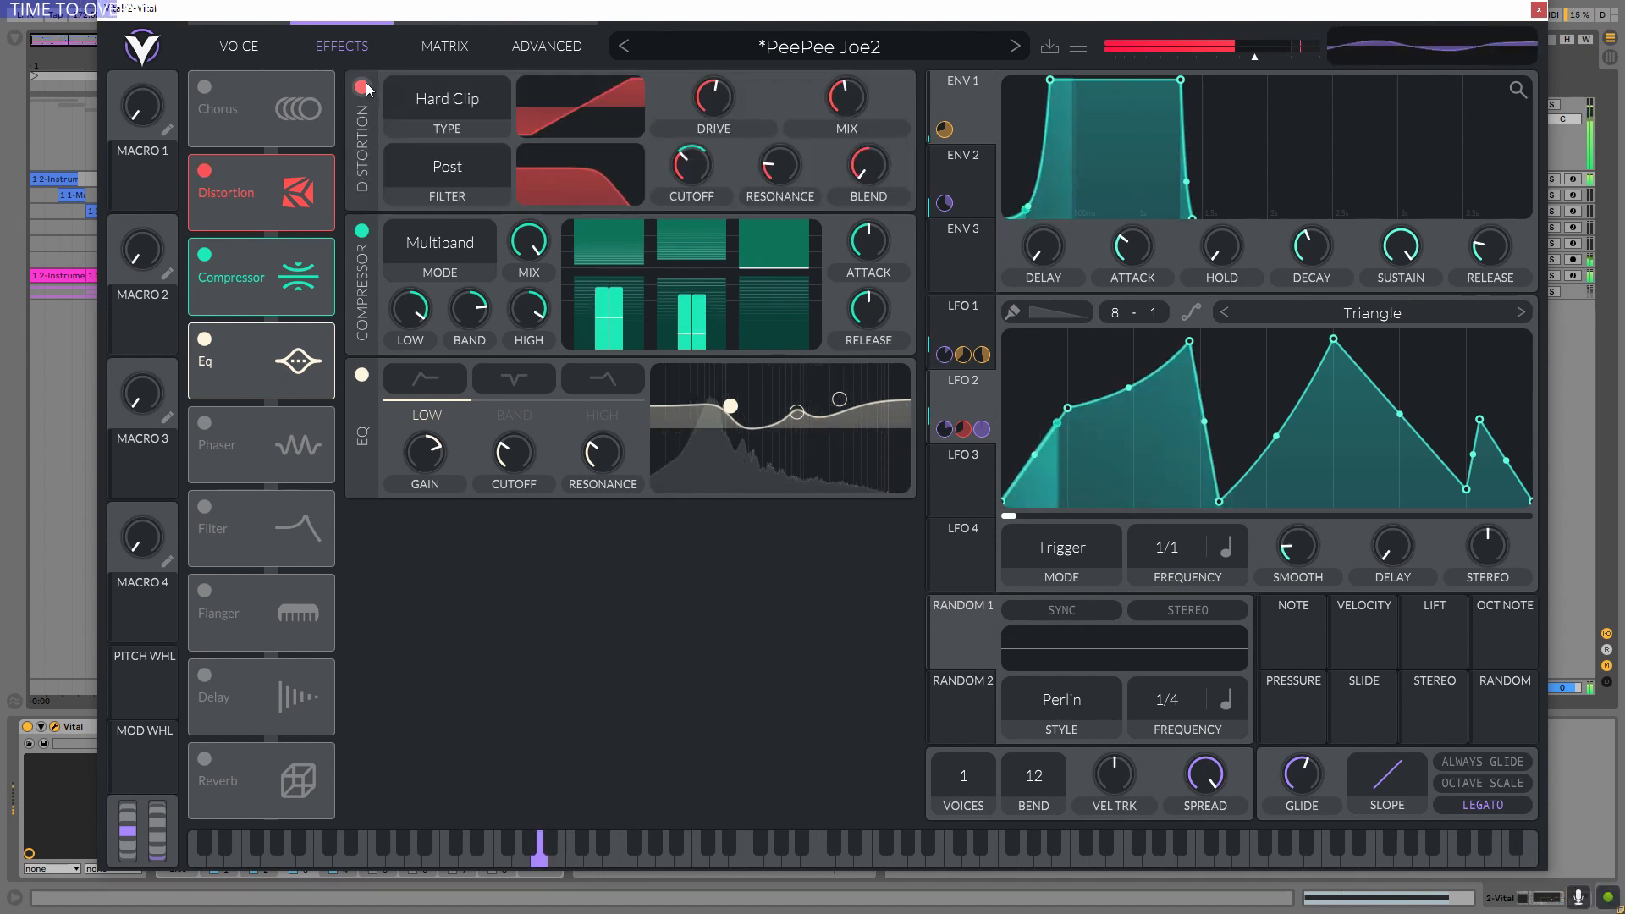
pyautogui.click(362, 86)
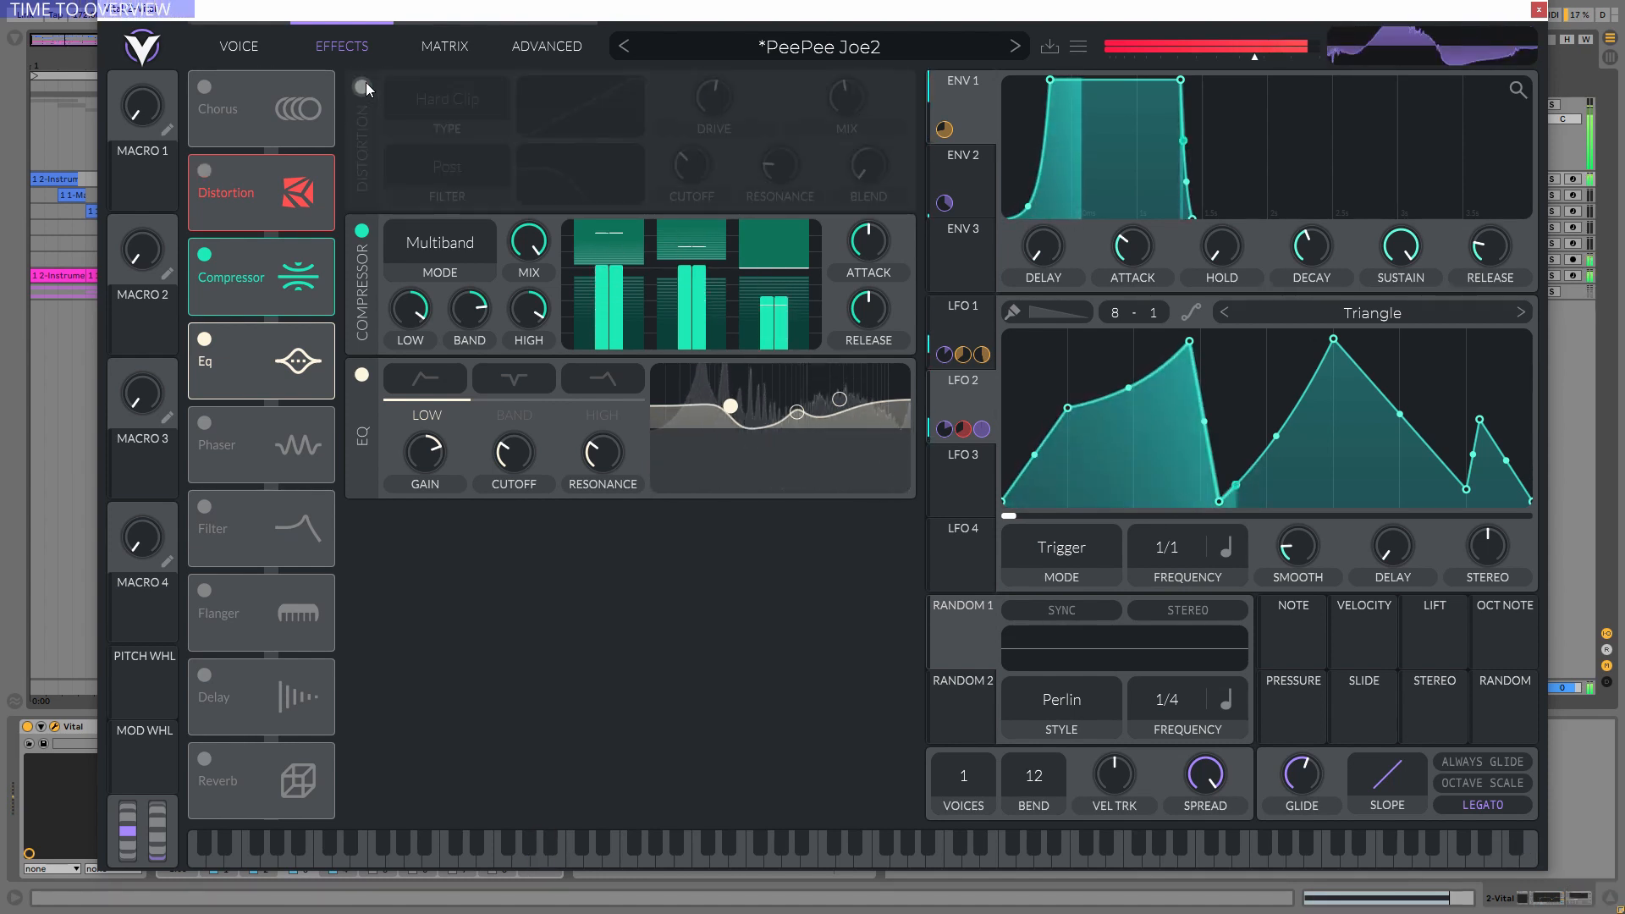
pyautogui.click(363, 86)
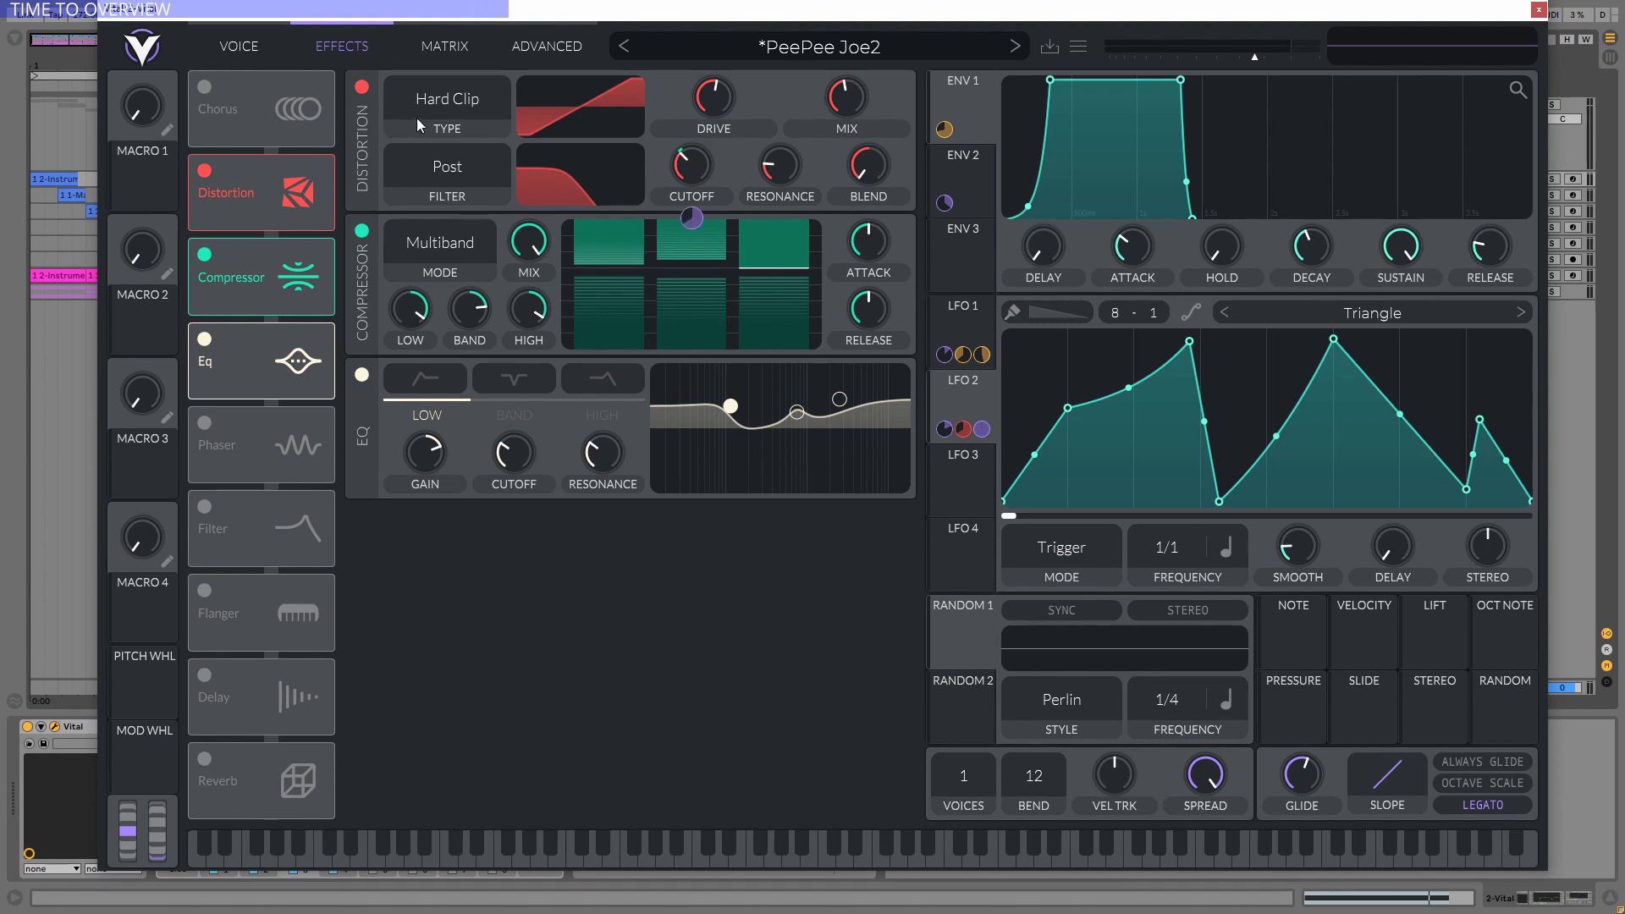
pyautogui.click(362, 87)
pyautogui.click(363, 87)
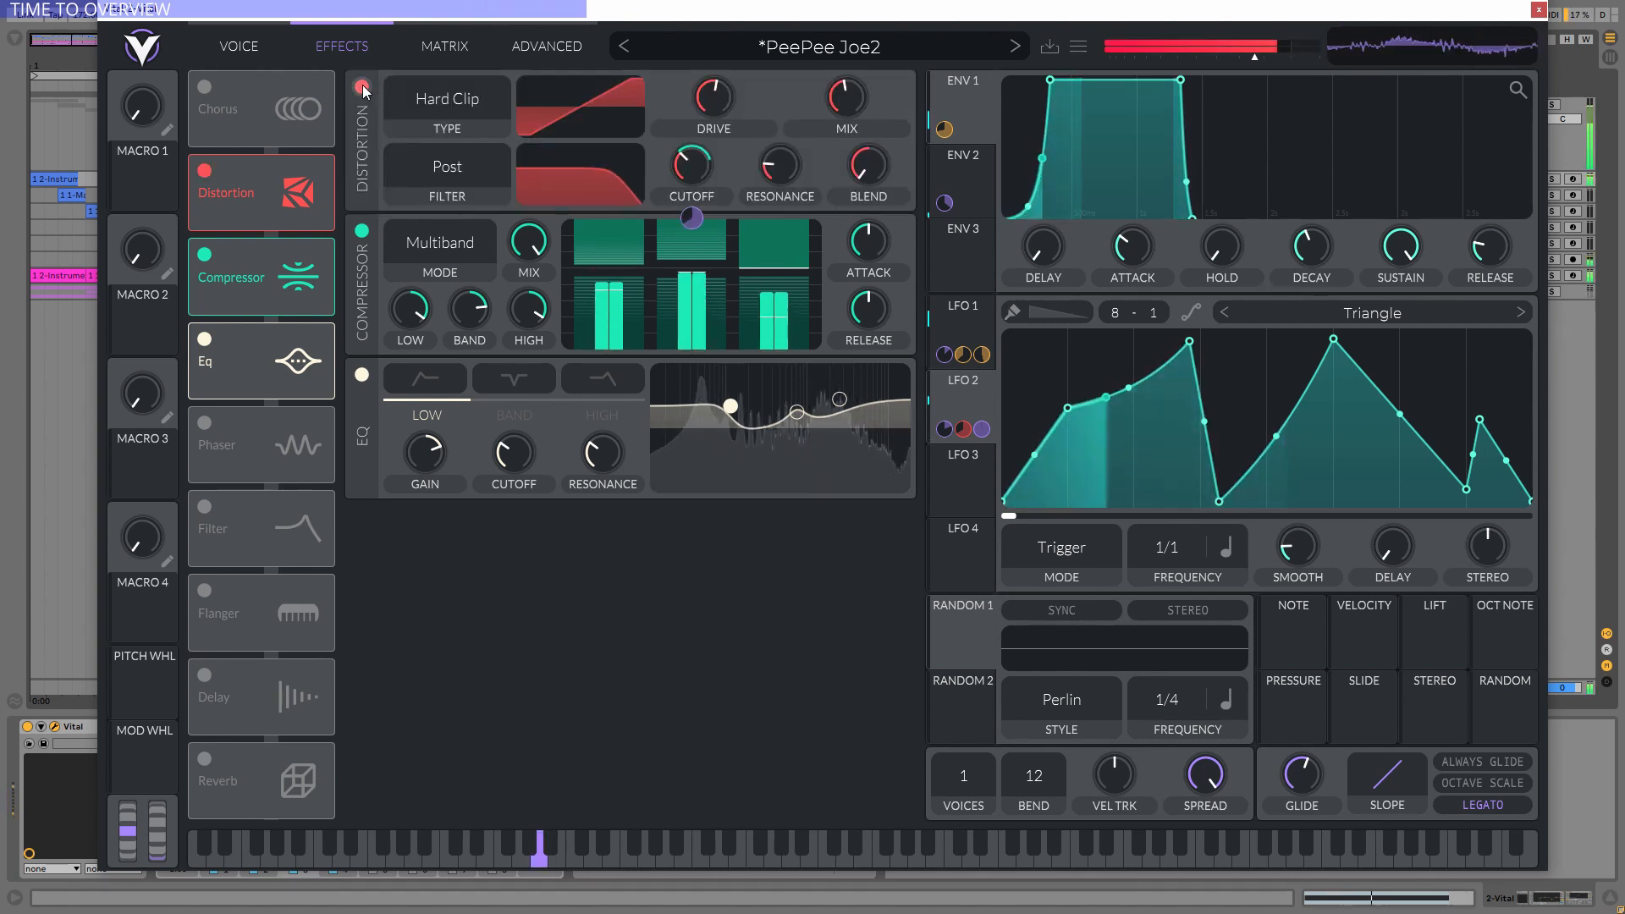
pyautogui.click(362, 86)
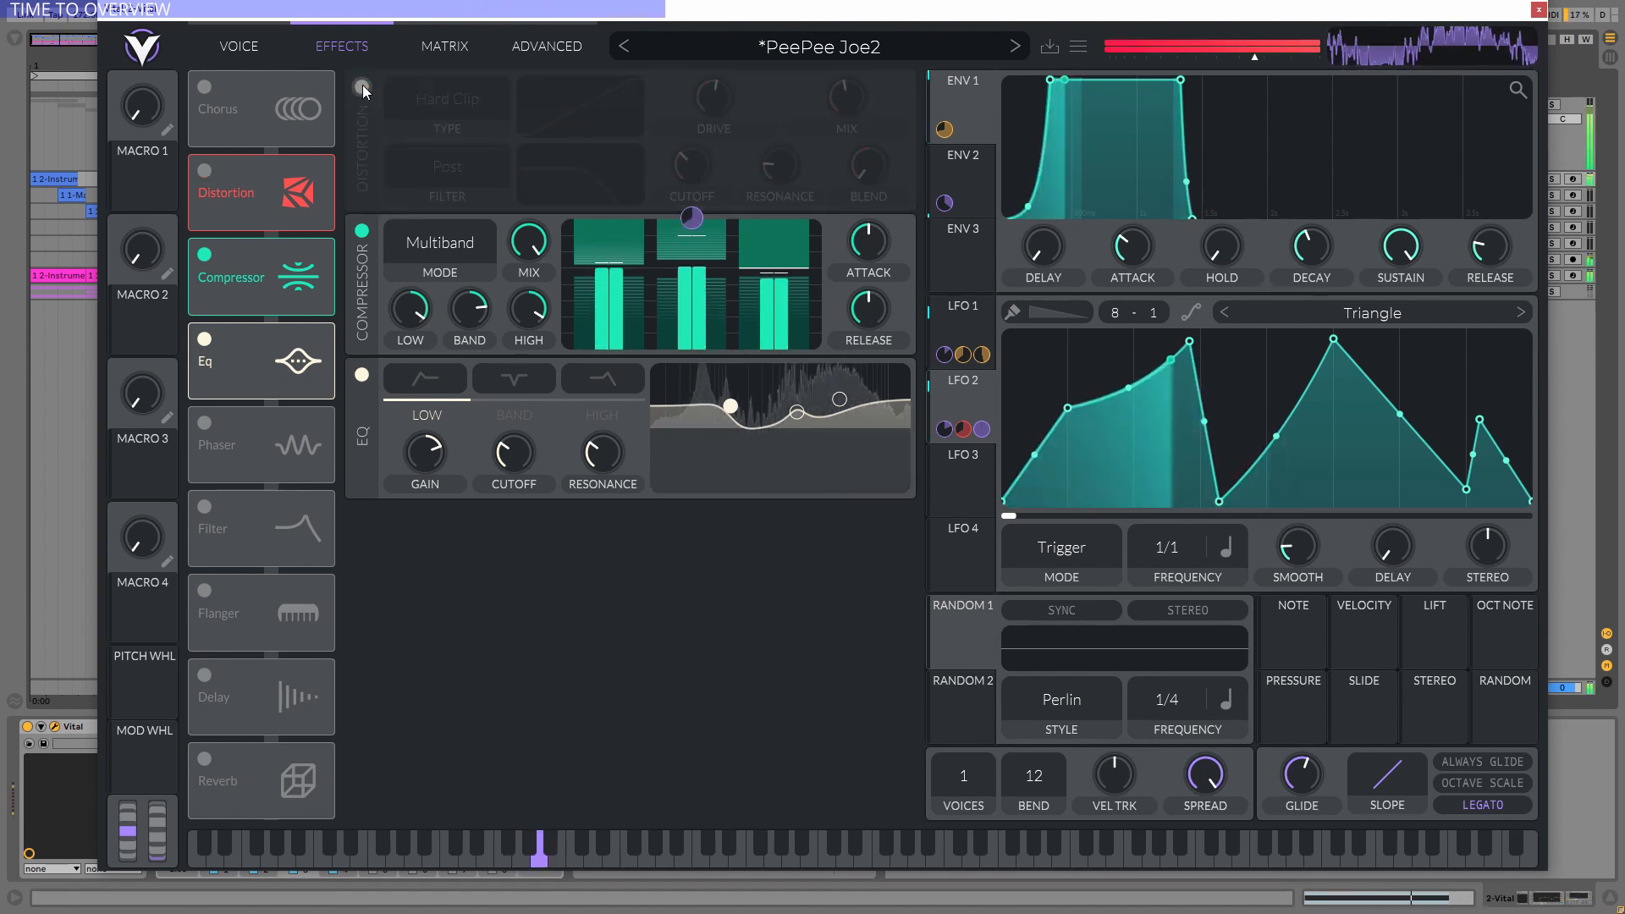
pyautogui.click(362, 87)
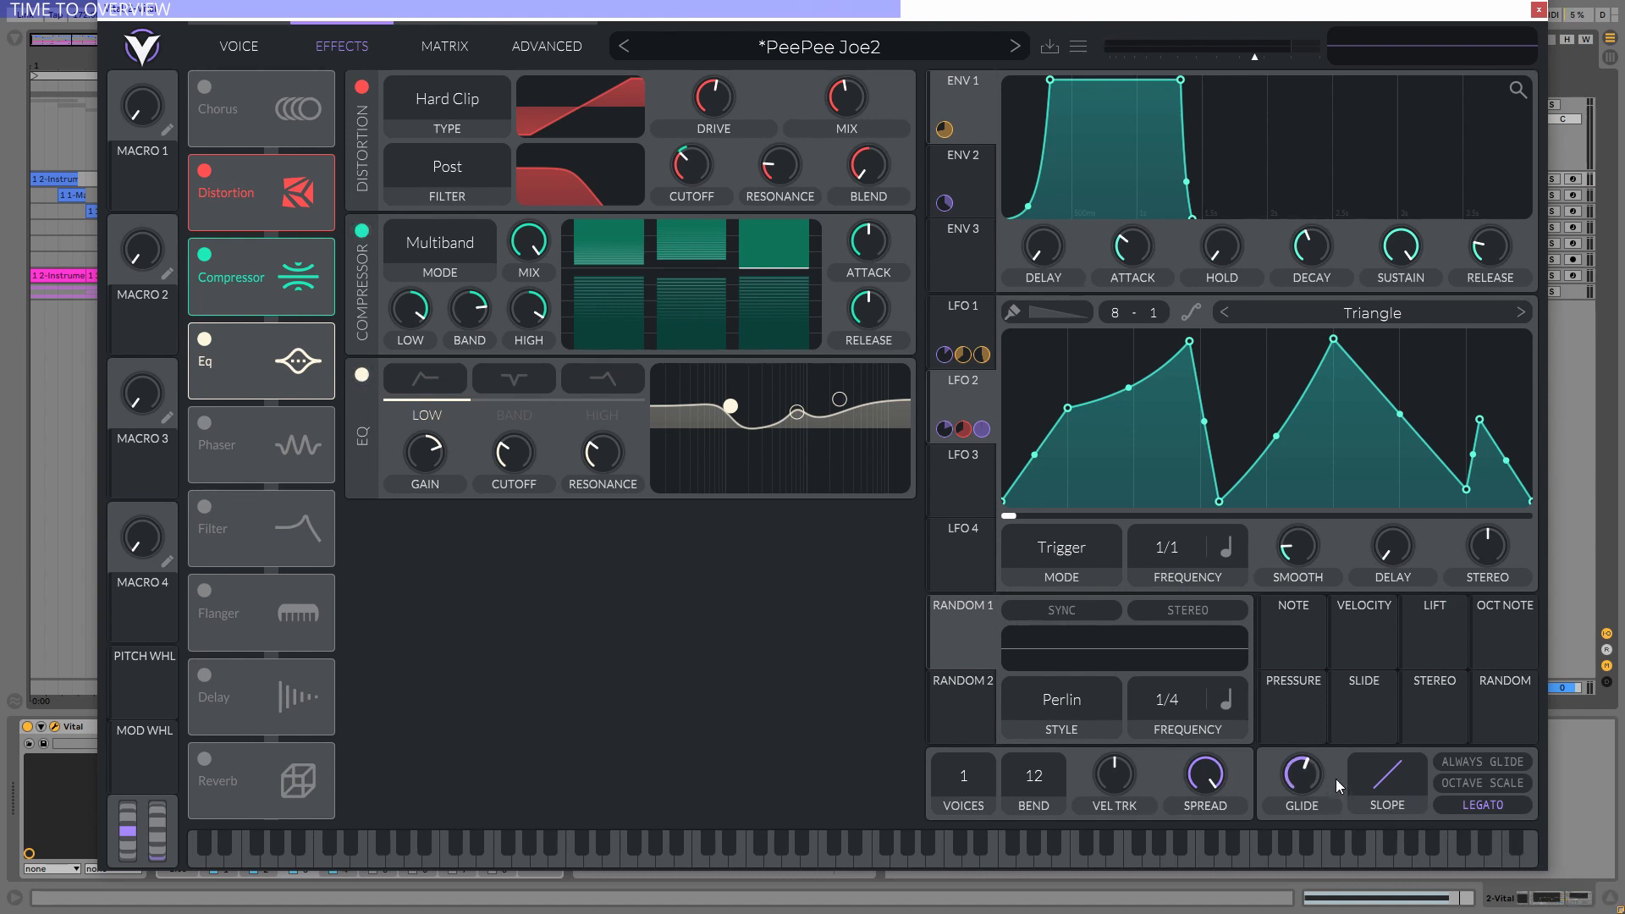
# Arm the 2 Vital track for live playing and examine the patch's Glide setting.
pyautogui.click(1573, 179)
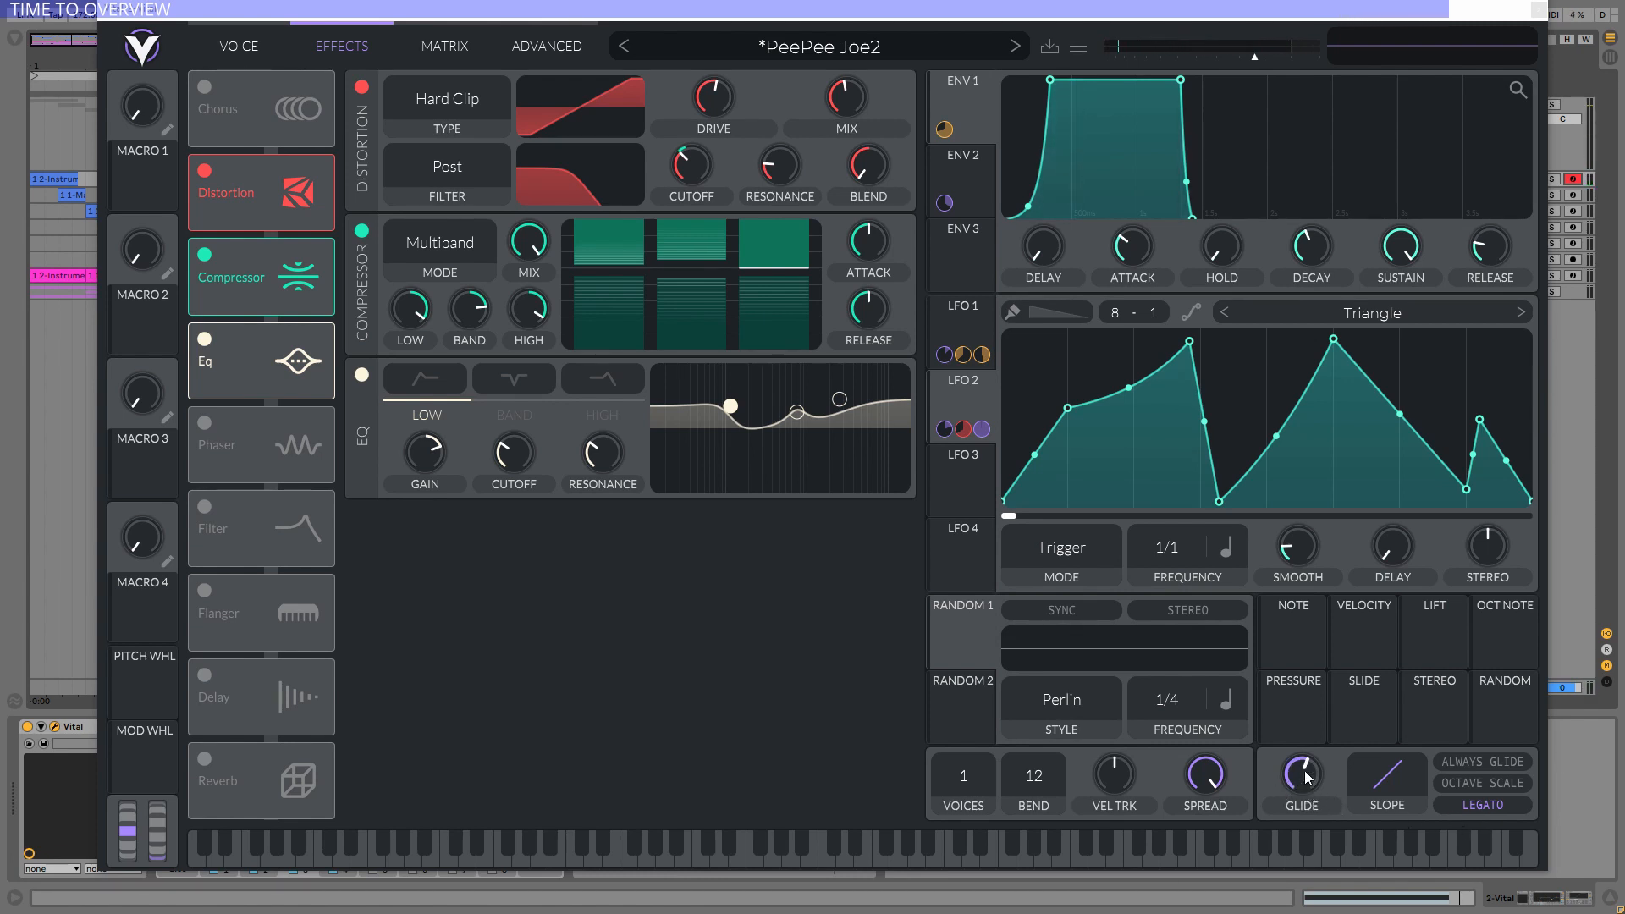
pyautogui.moveTo(1303, 782)
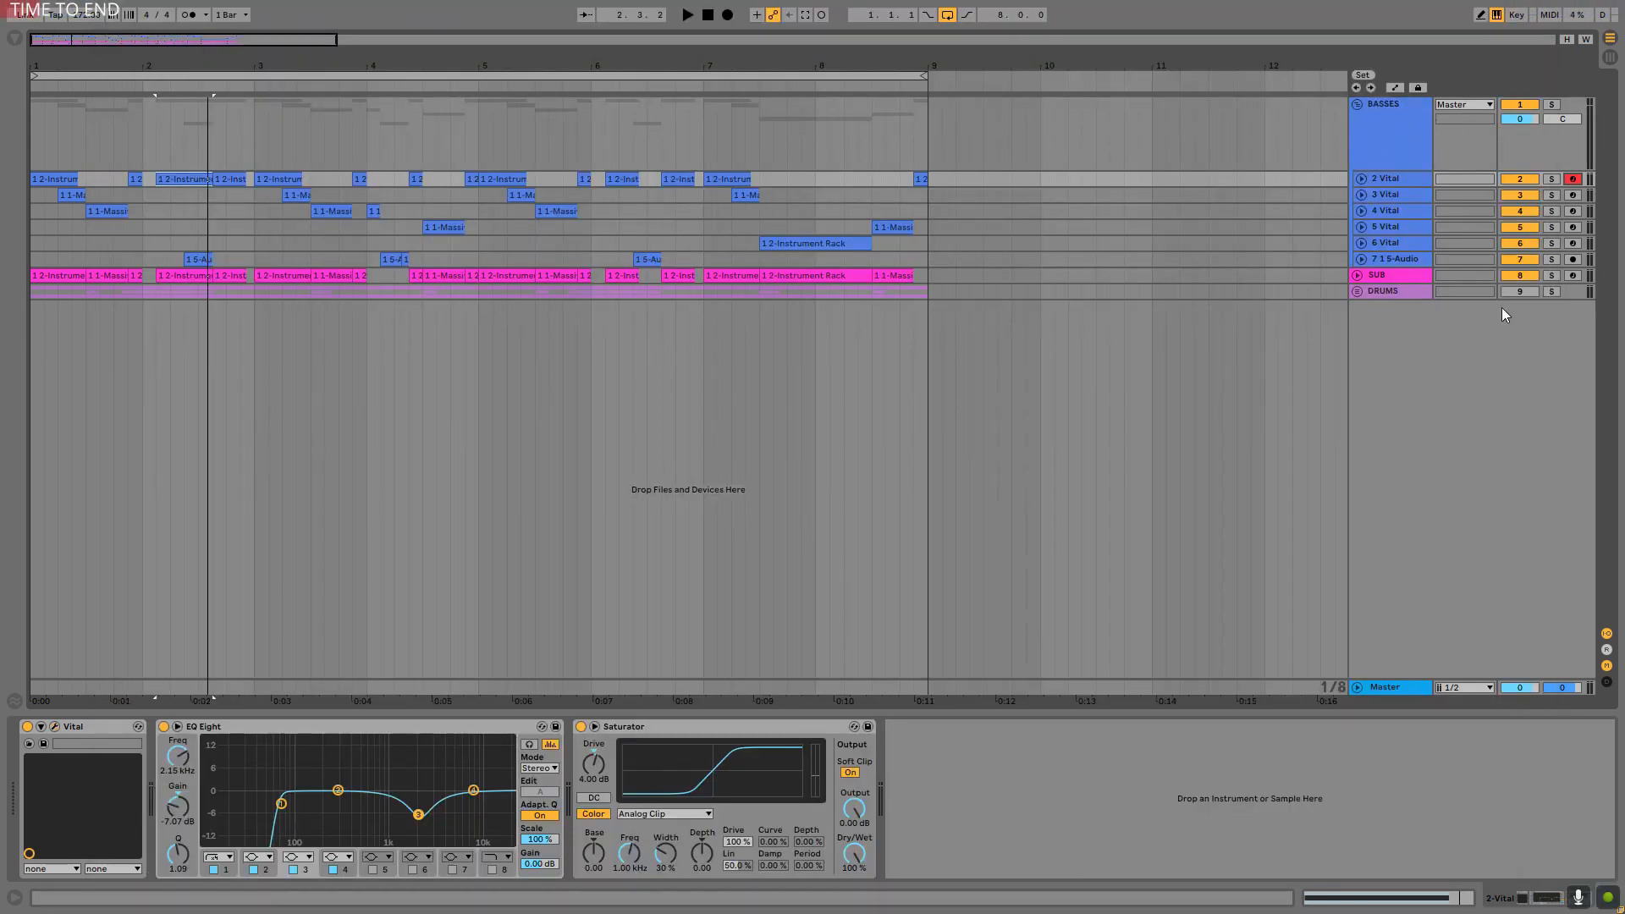
# Select the eight-bar loop in Ableton Live's arrangement and play it from the start.
pyautogui.click(373, 74)
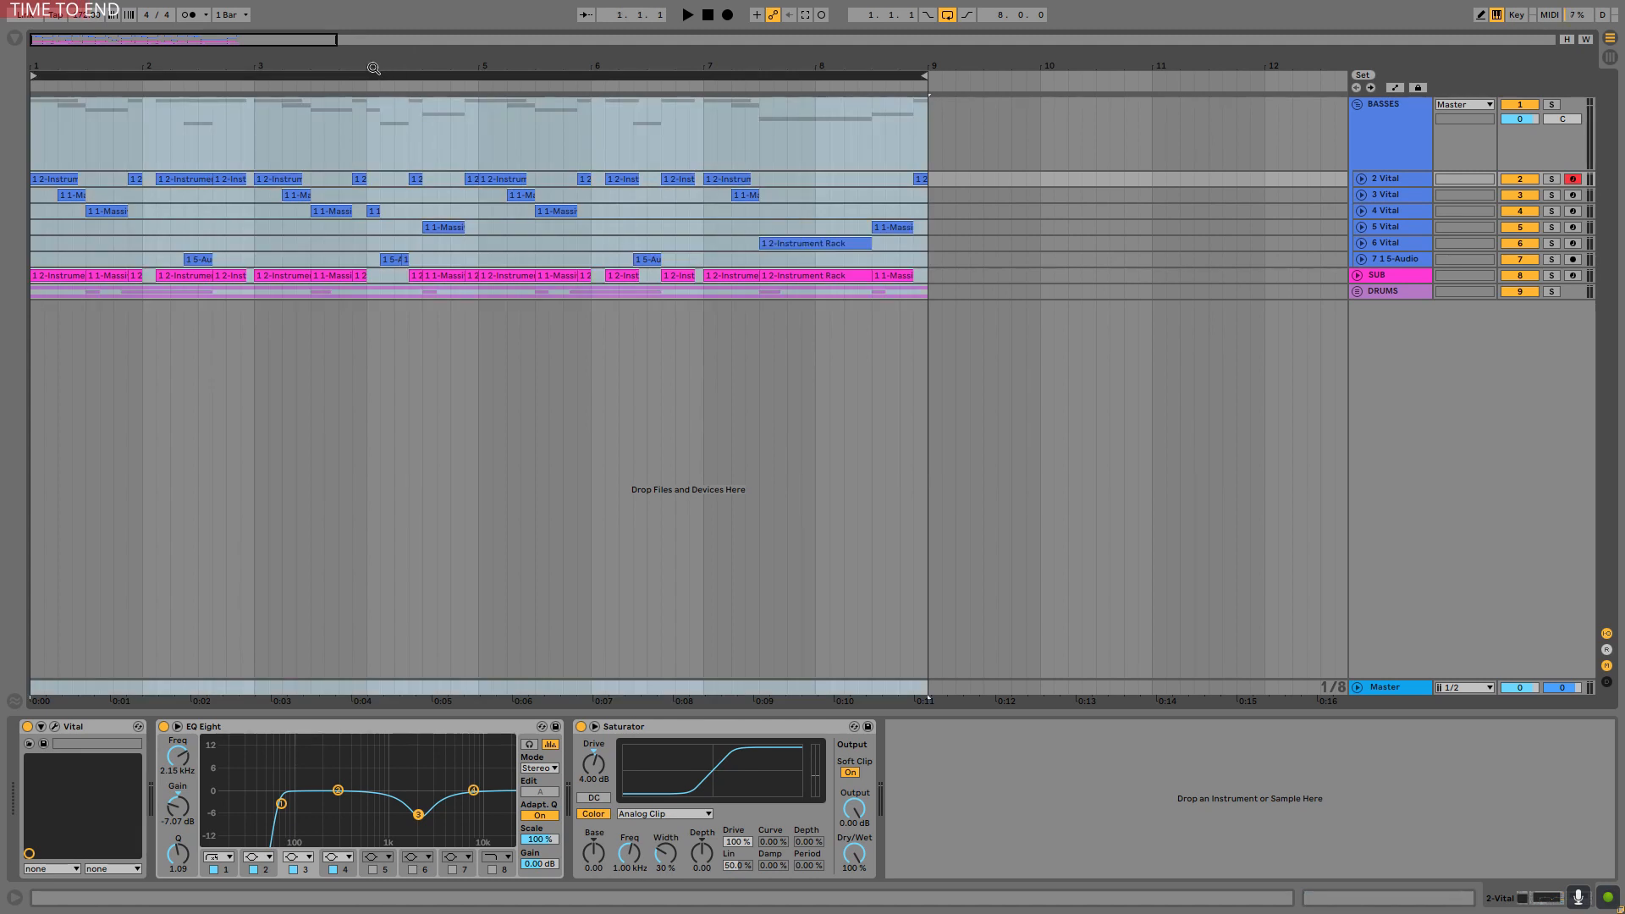
pyautogui.press('space')
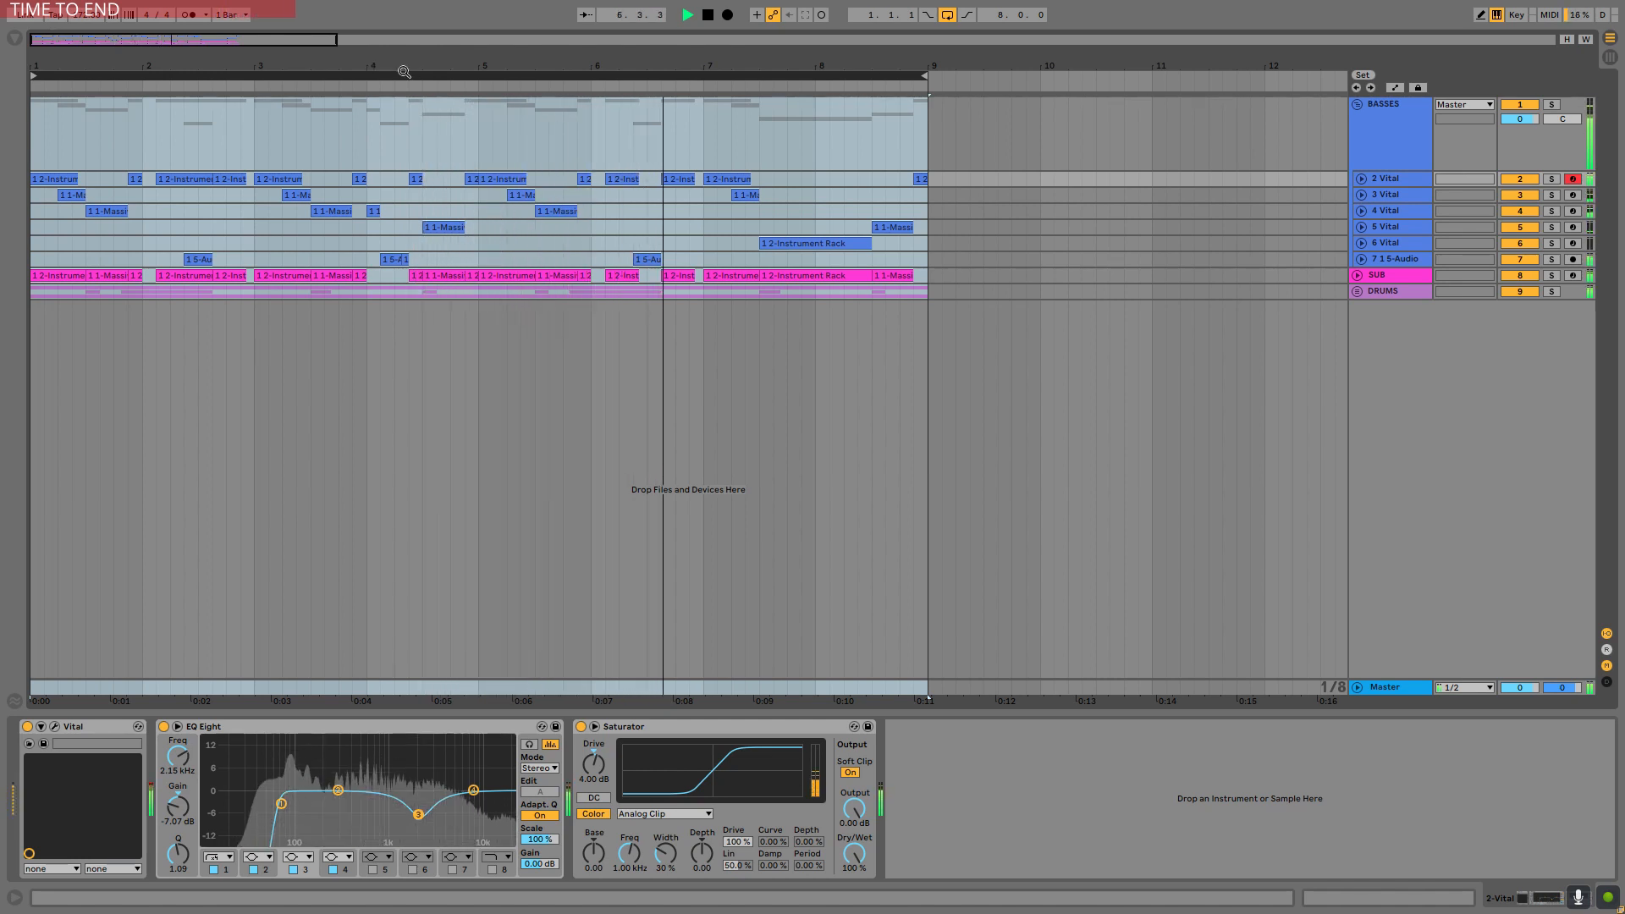
pyautogui.press('space')
# Unfold the 5-Audio track, audition its last clip in solo several times, and restore the track's unsoloed, folded state.
pyautogui.click(1392, 259)
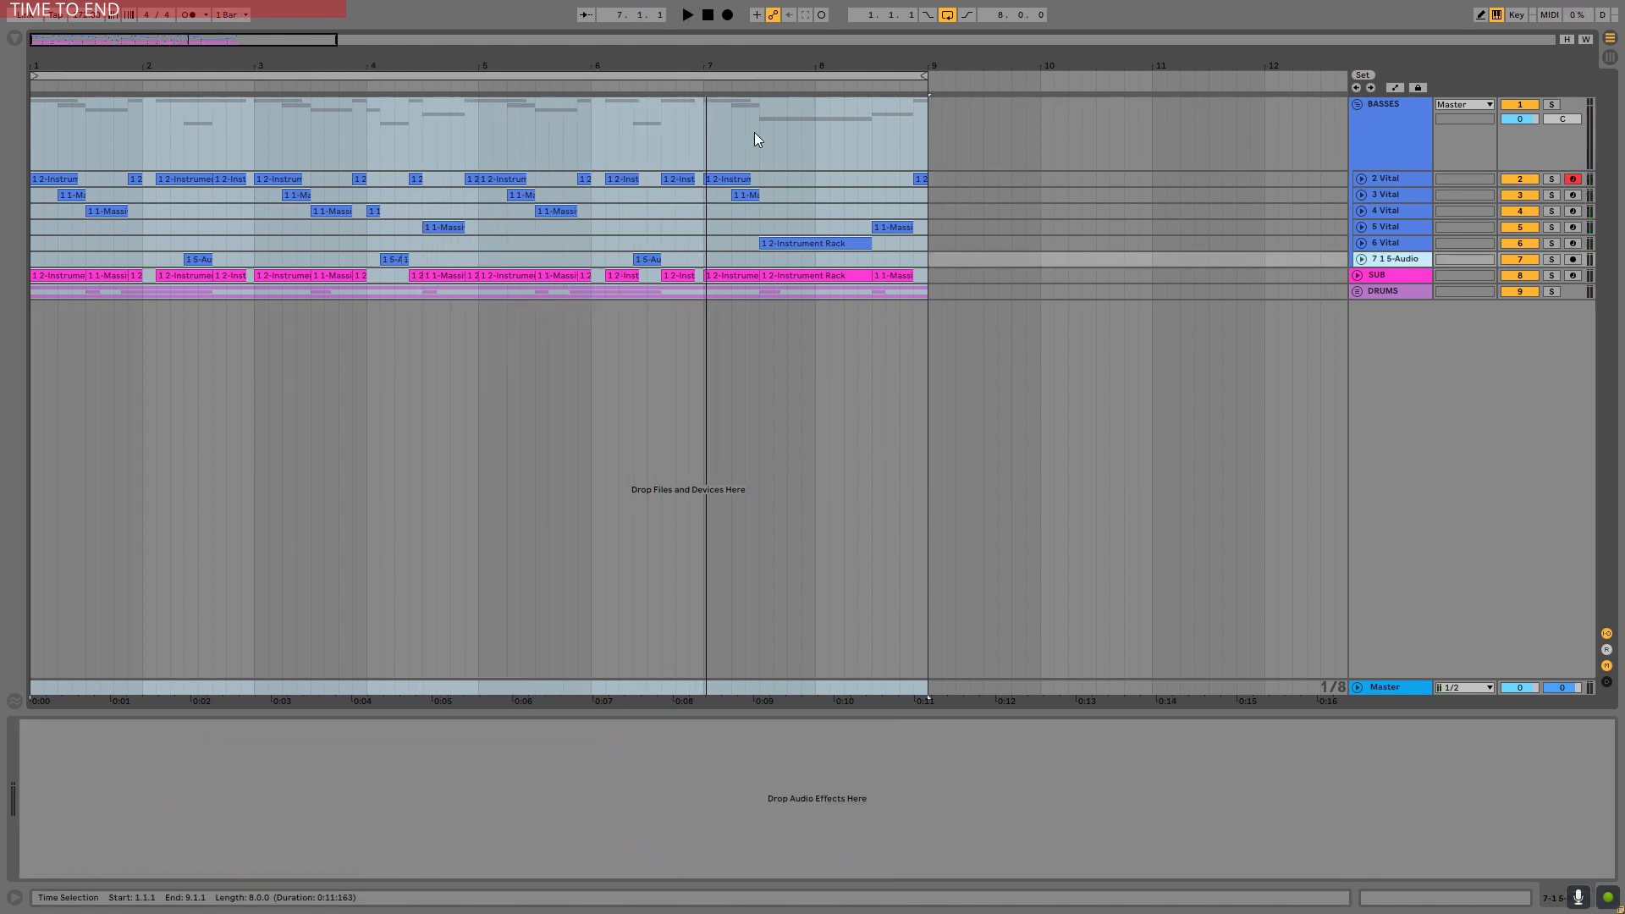
pyautogui.click(1361, 259)
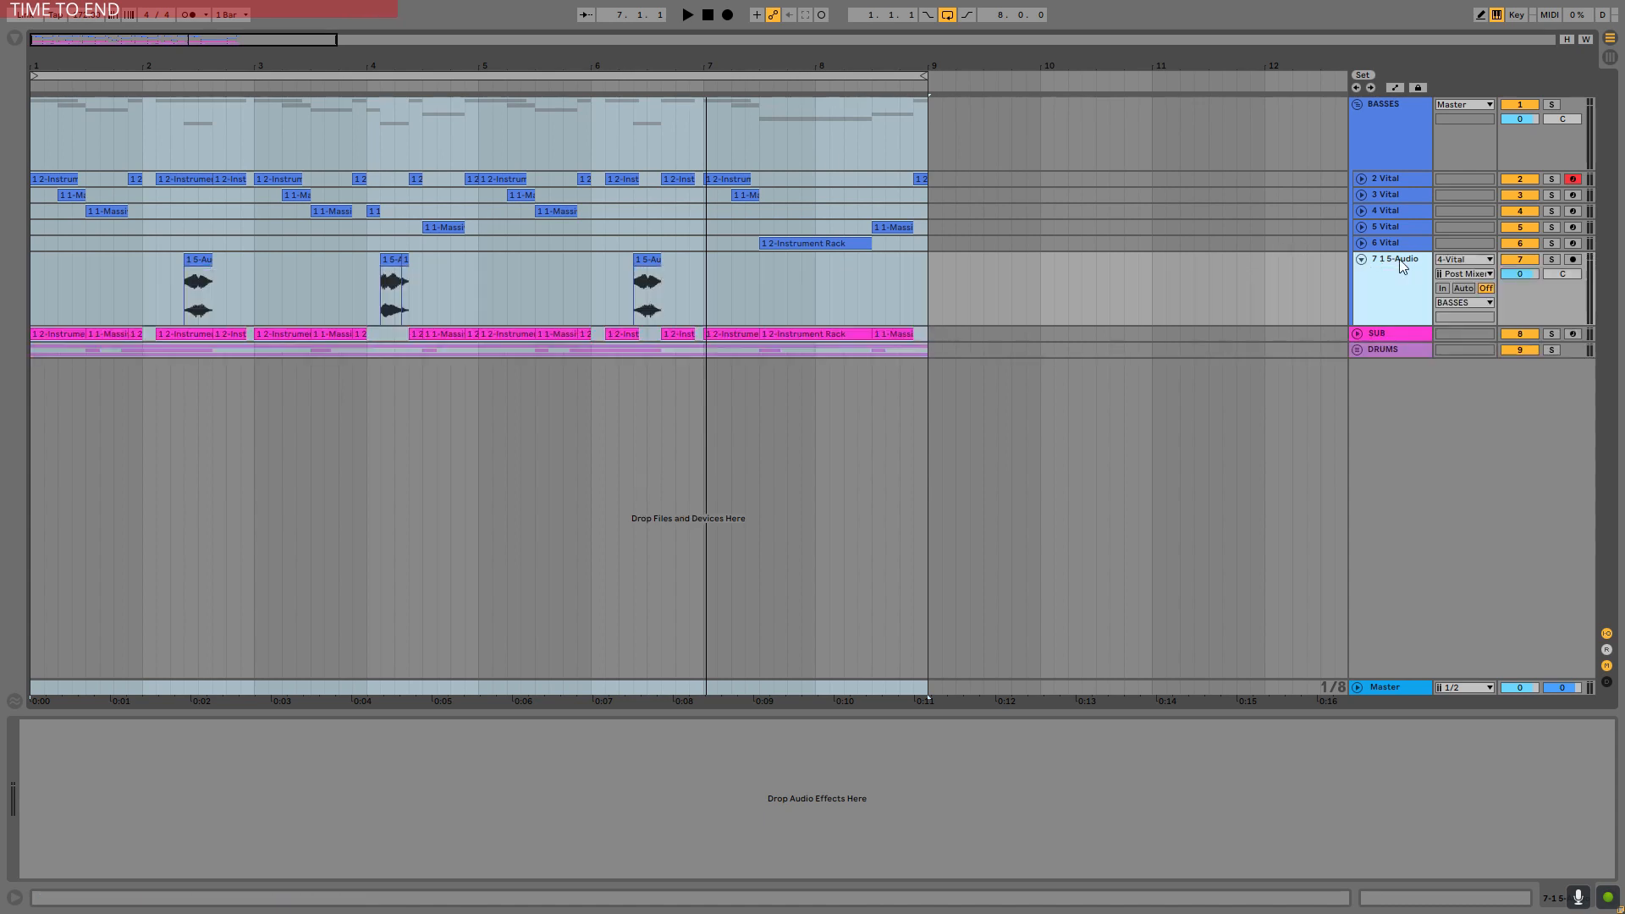
pyautogui.click(1551, 260)
pyautogui.click(649, 260)
pyautogui.press('space')
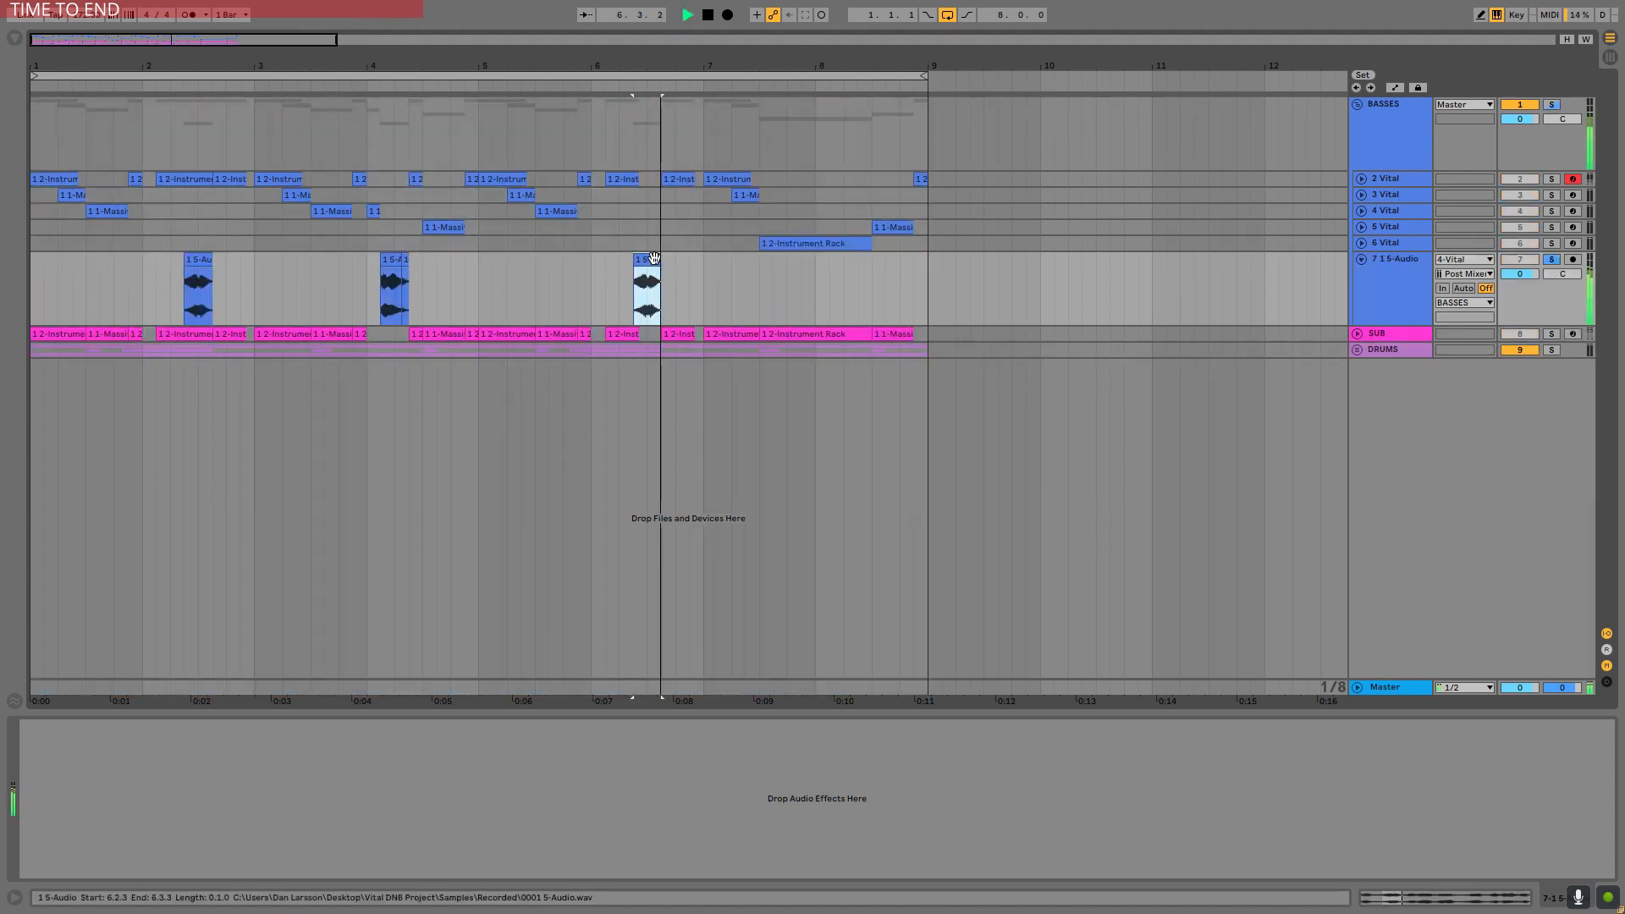
pyautogui.press('space')
pyautogui.press('space')
pyautogui.press('space')
pyautogui.press('space')
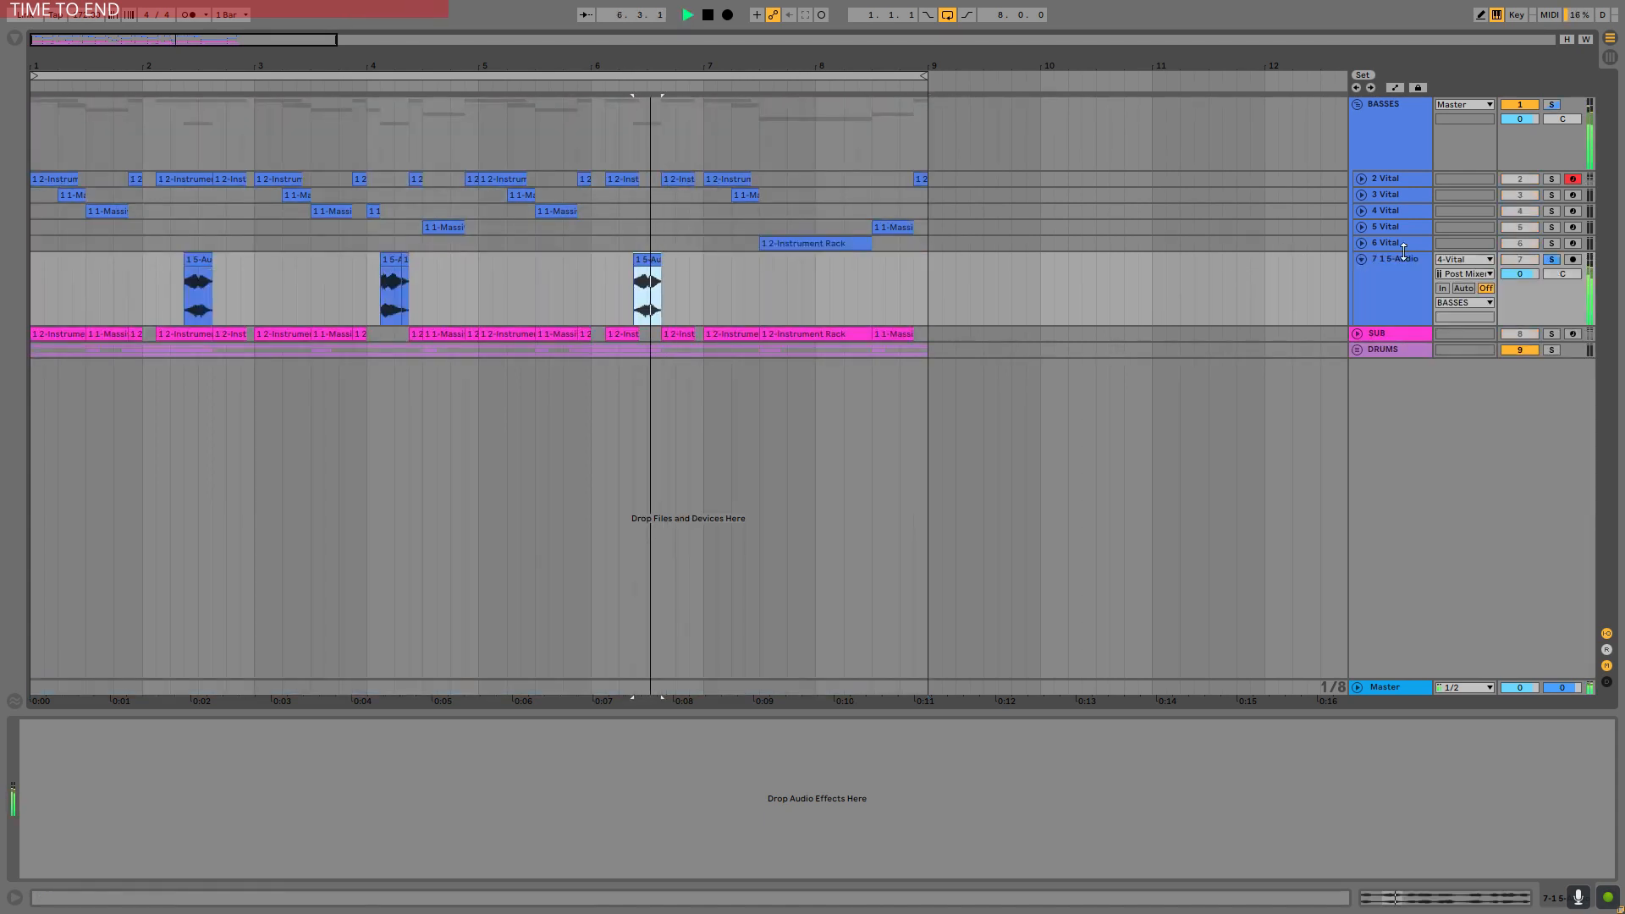
pyautogui.press('space')
pyautogui.click(1551, 259)
pyautogui.click(1360, 259)
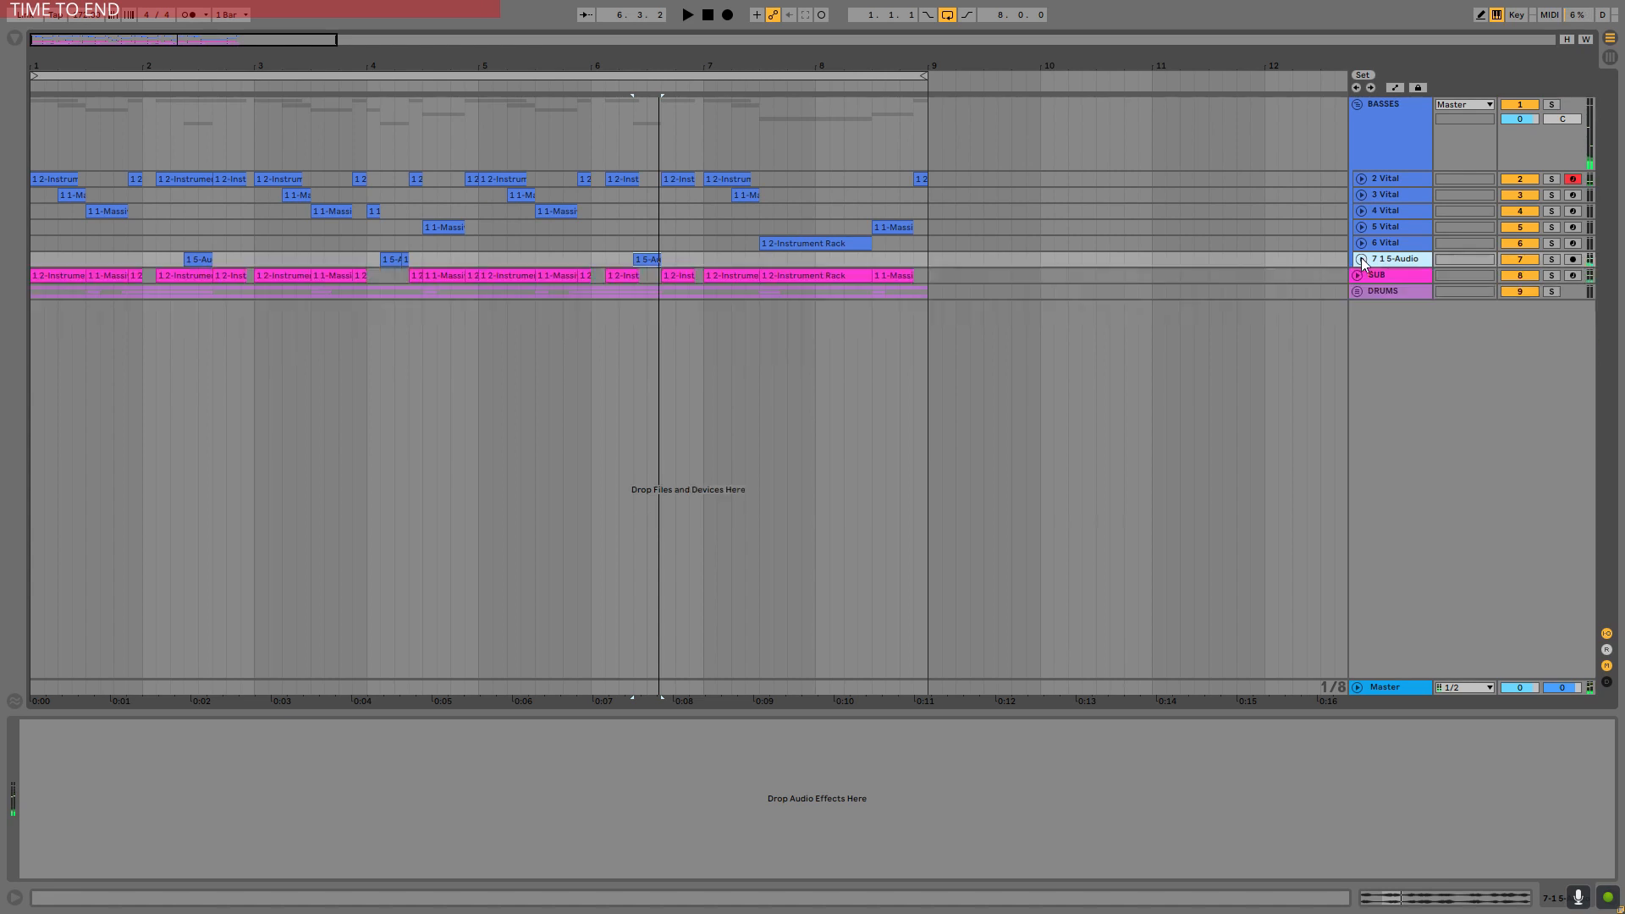
# Inspect the SUB track and its device chain, leaving the track folded.
pyautogui.click(203, 77)
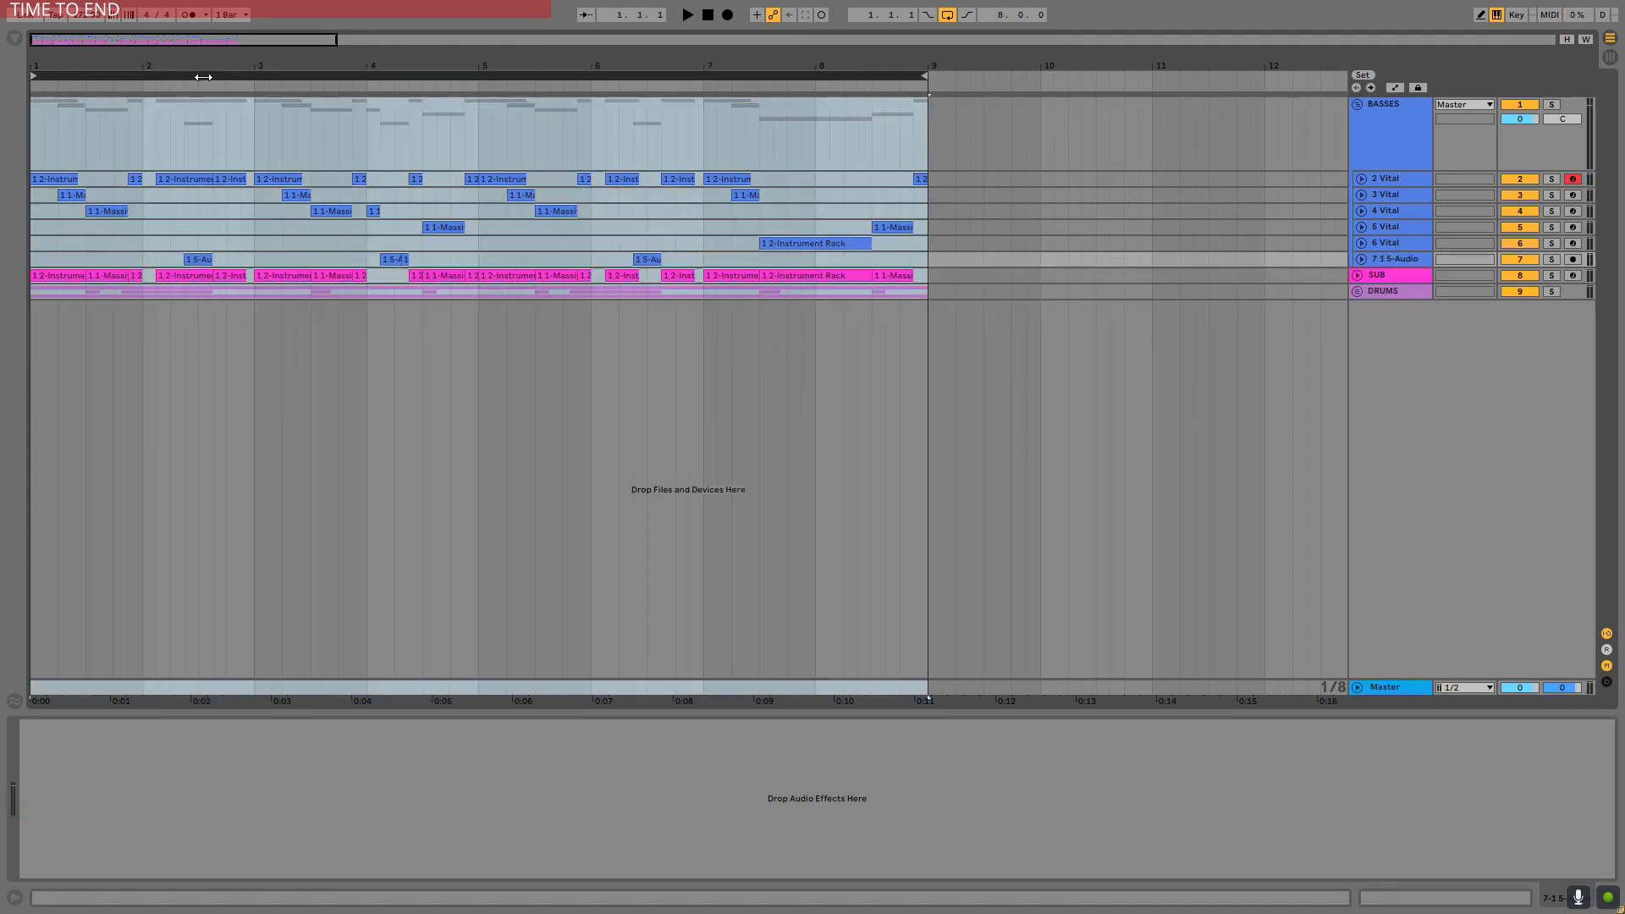
pyautogui.click(1357, 275)
pyautogui.click(1369, 274)
pyautogui.click(1357, 276)
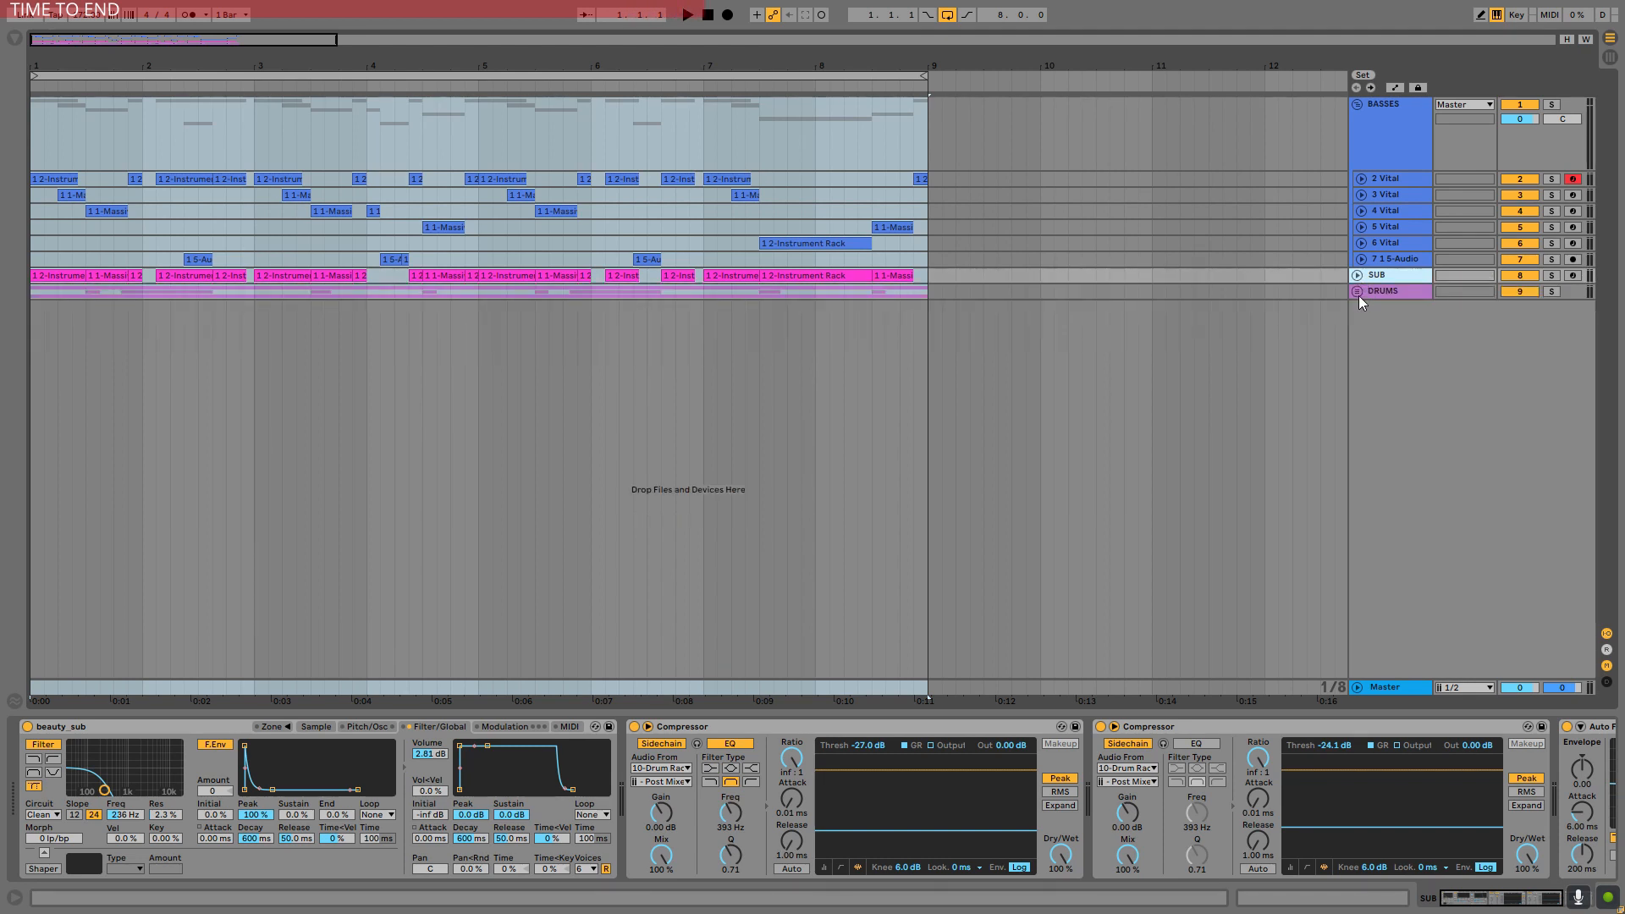
# Unfold the DRUMS group and inspect the Drum Rack's snare and percussion pads and the Addictive Drums track.
pyautogui.click(1359, 290)
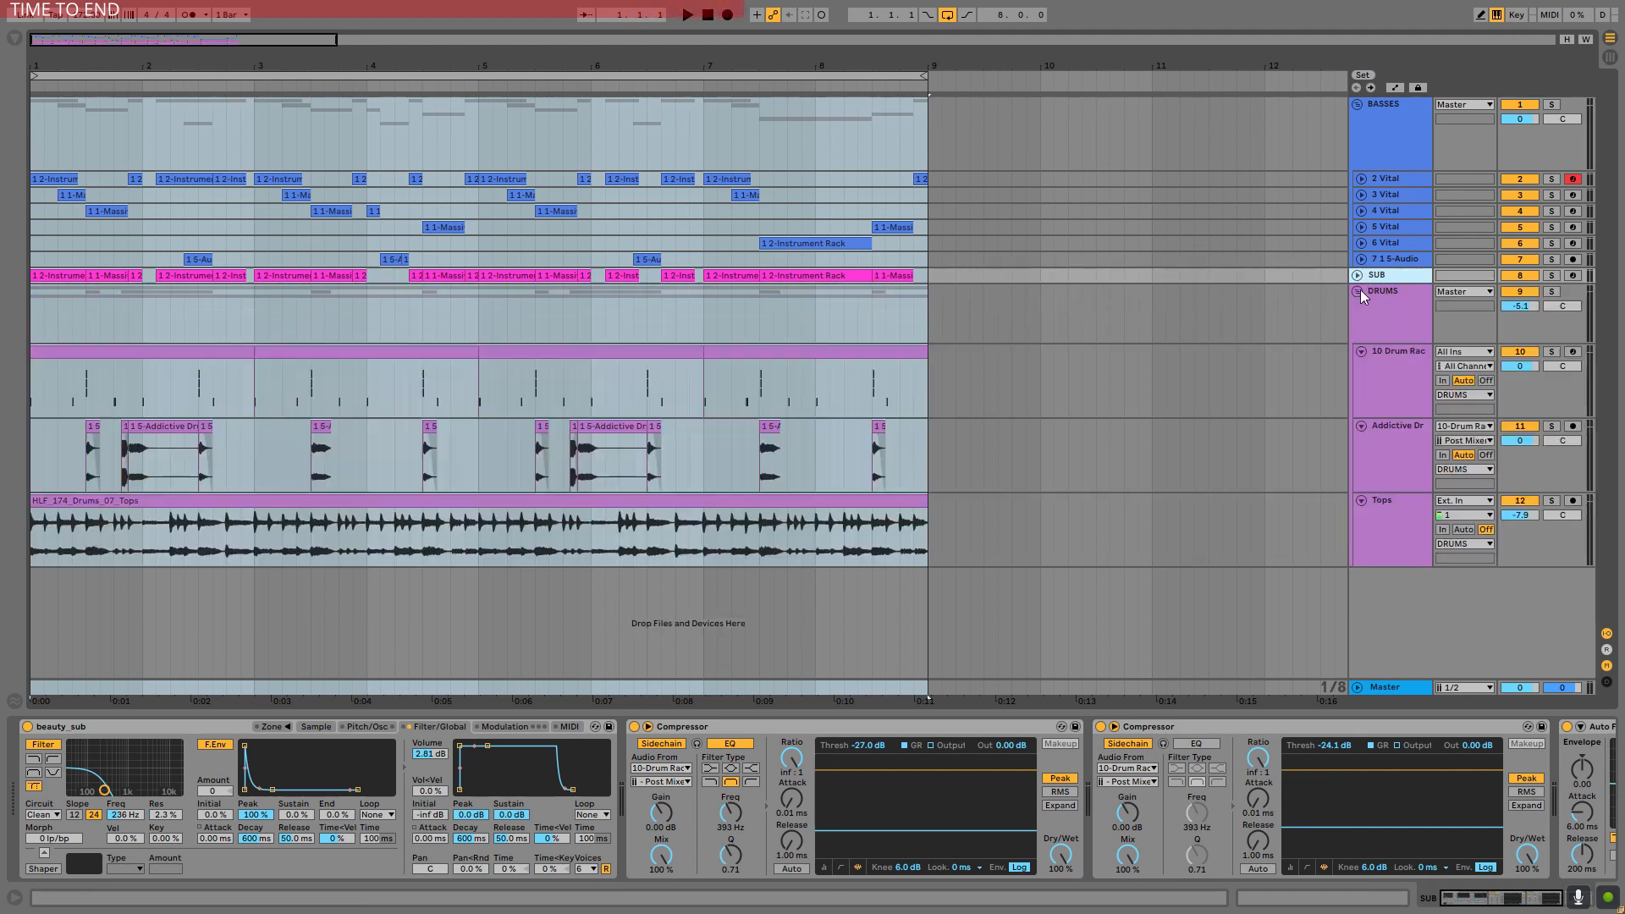
pyautogui.click(1395, 381)
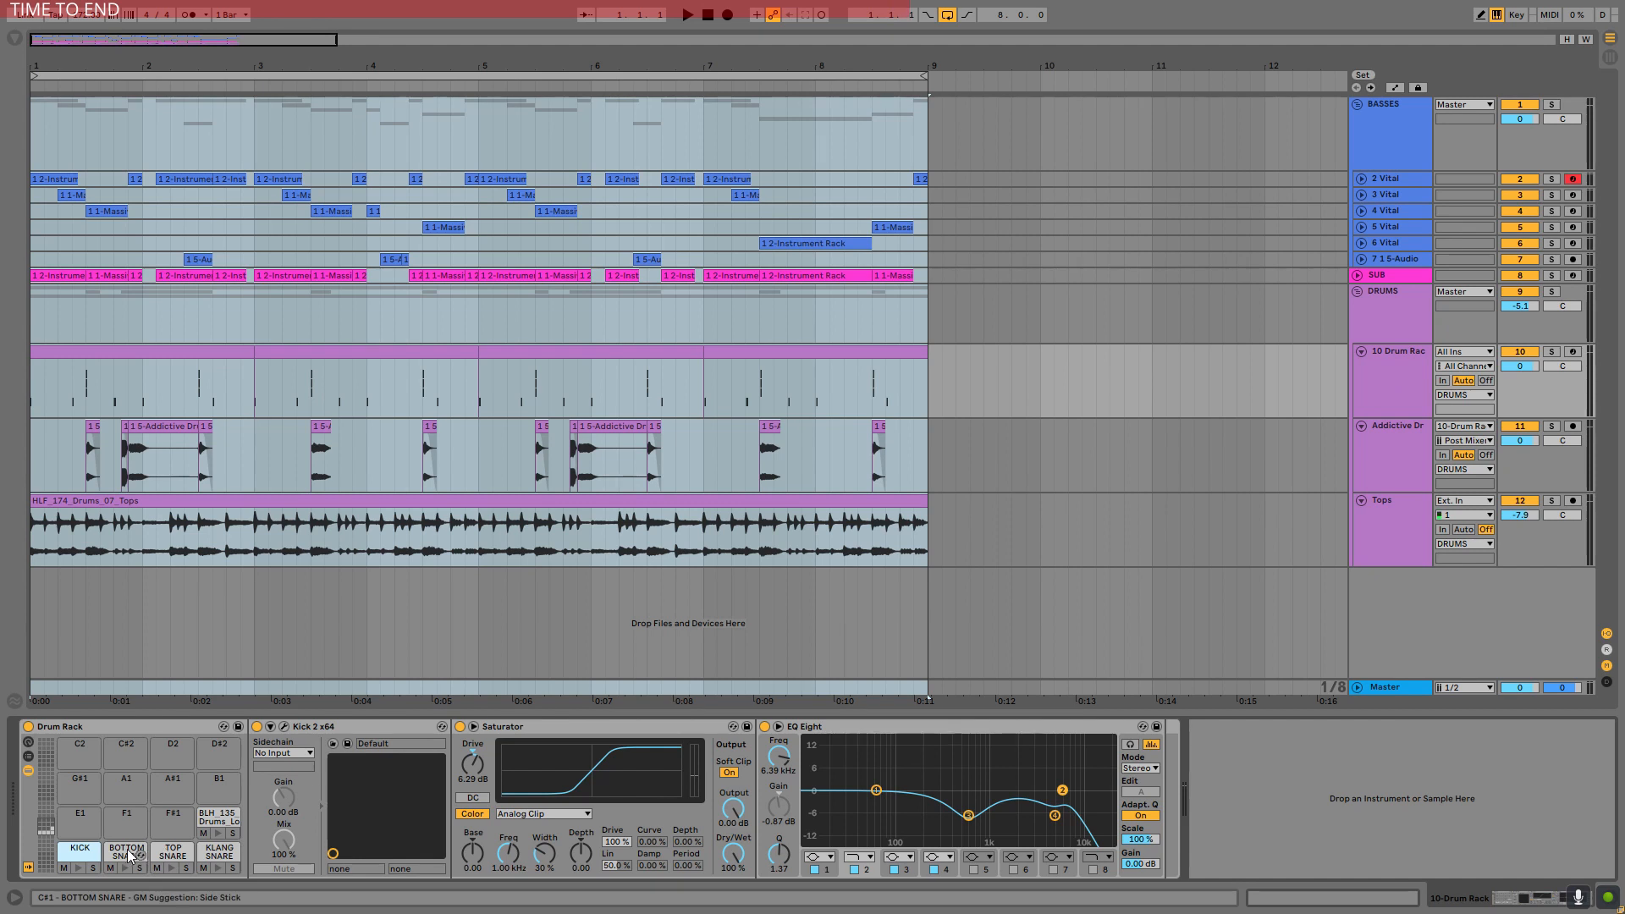
pyautogui.click(167, 851)
pyautogui.click(209, 852)
pyautogui.click(218, 825)
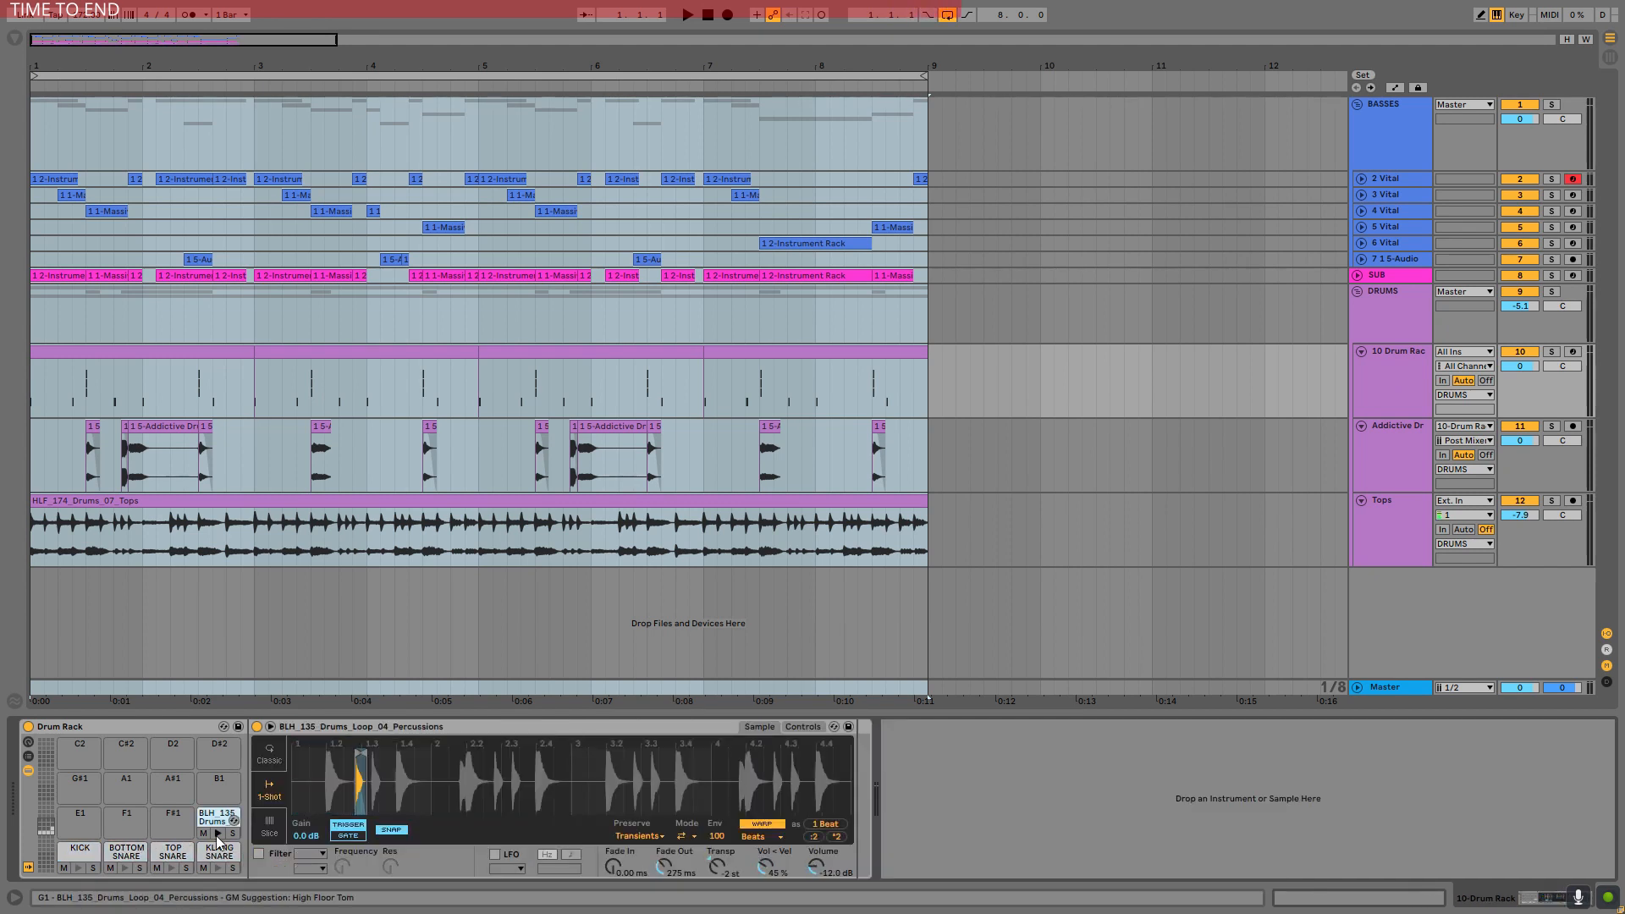
pyautogui.click(1403, 426)
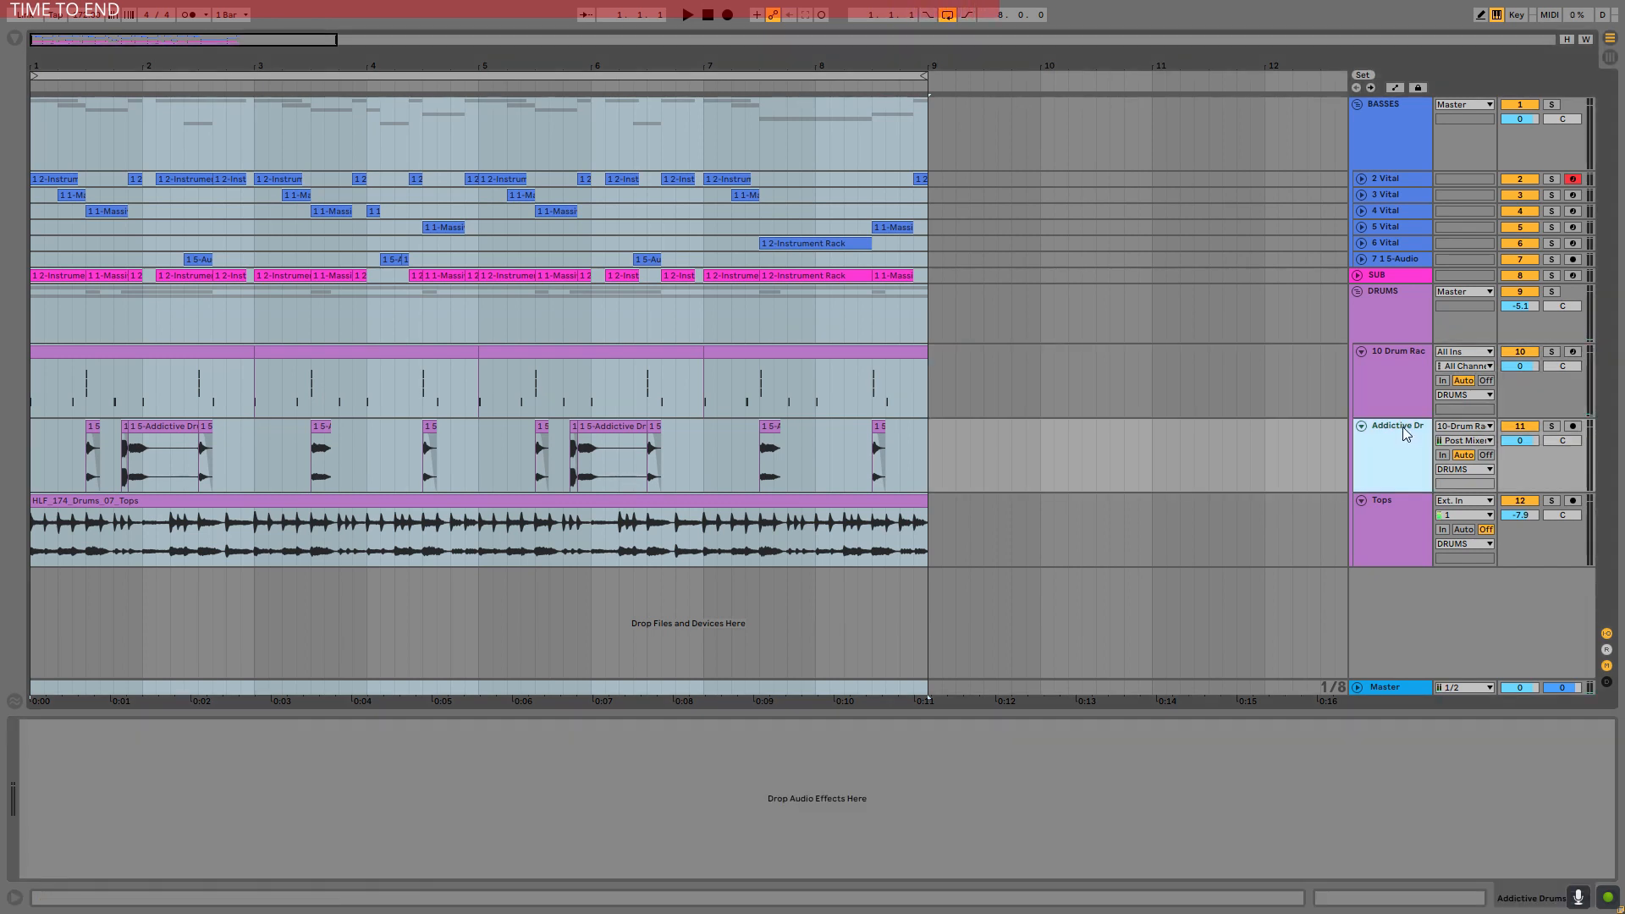
# Audition the Tops track and the whole DRUMS group in solo, ending with the group unsoloed and folded.
pyautogui.click(1386, 530)
pyautogui.click(1553, 500)
pyautogui.press('space')
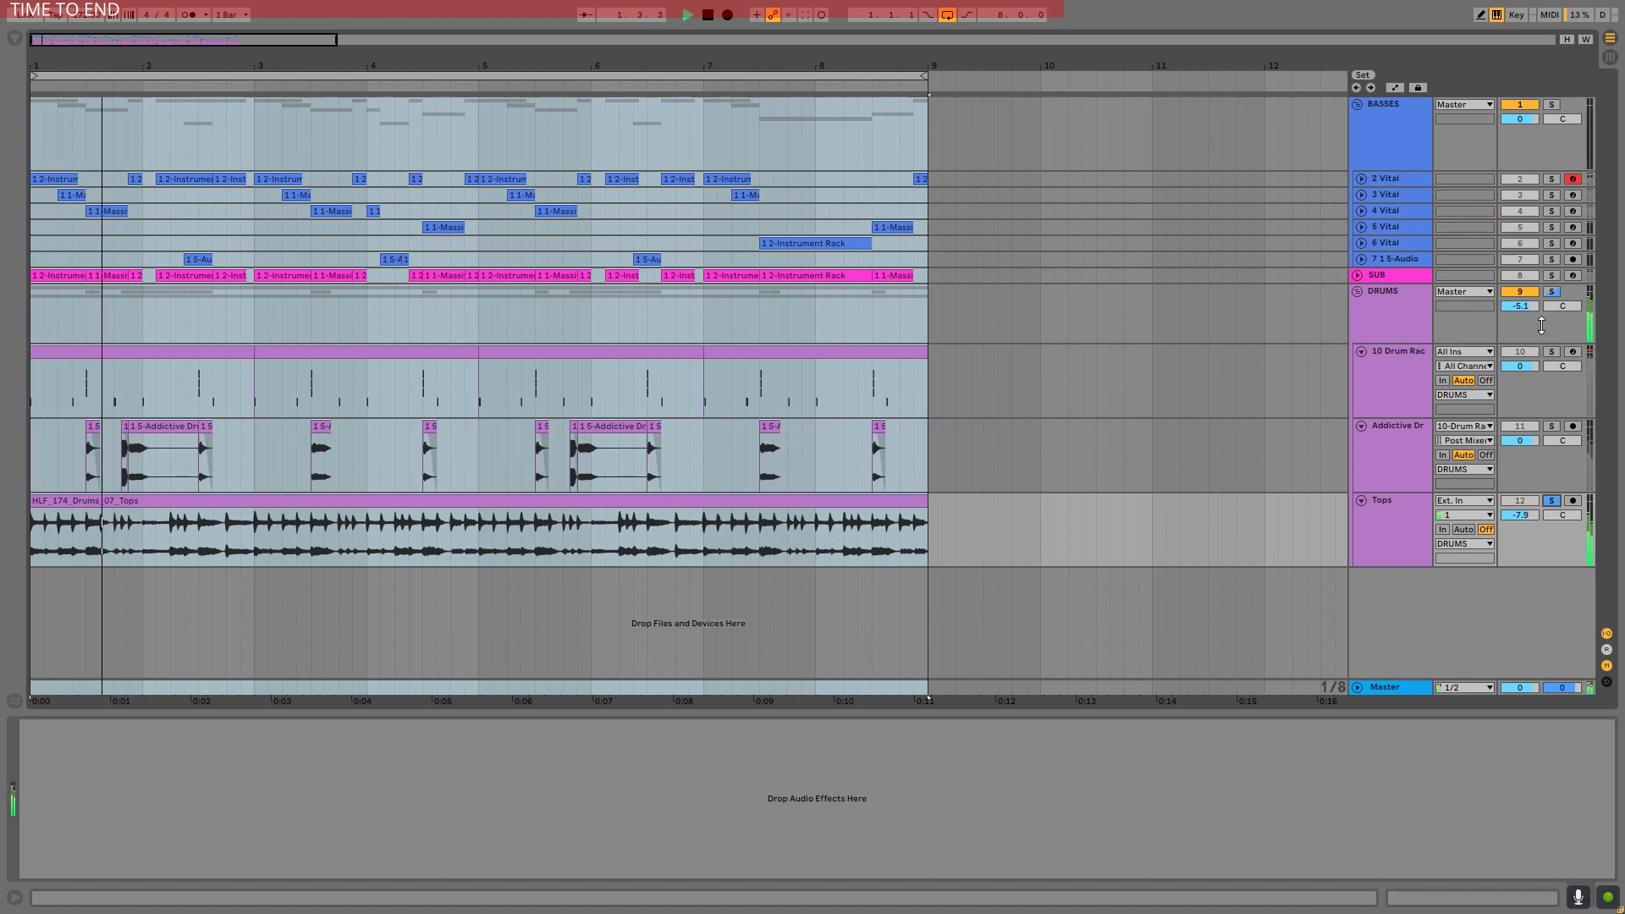
pyautogui.click(1552, 293)
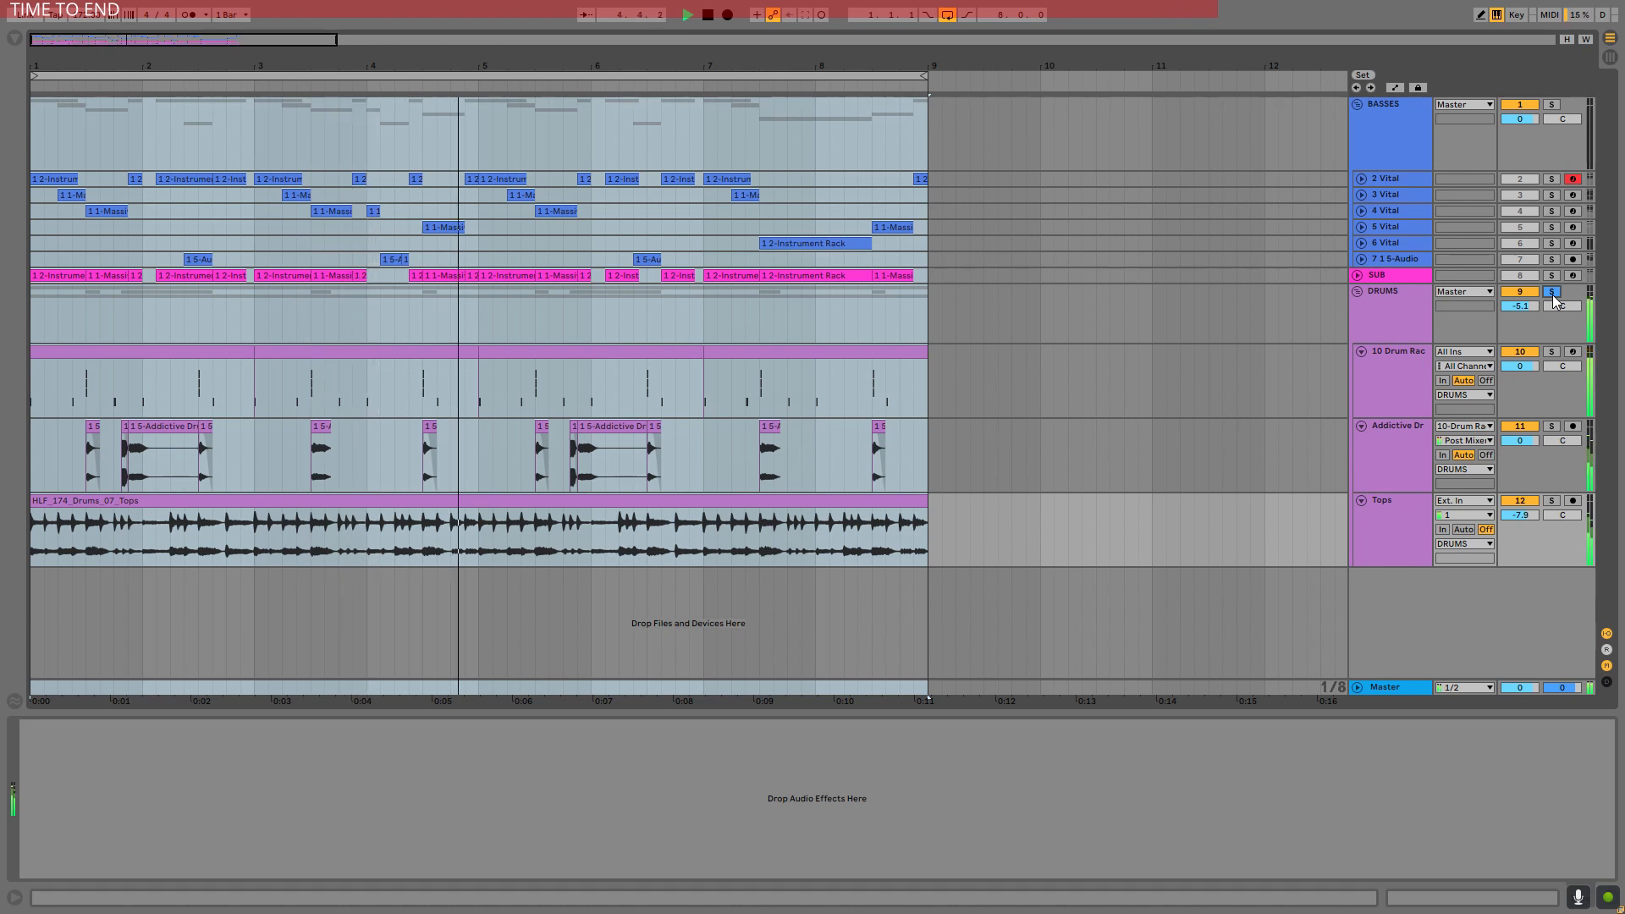
pyautogui.click(1552, 293)
pyautogui.press('space')
pyautogui.click(1356, 291)
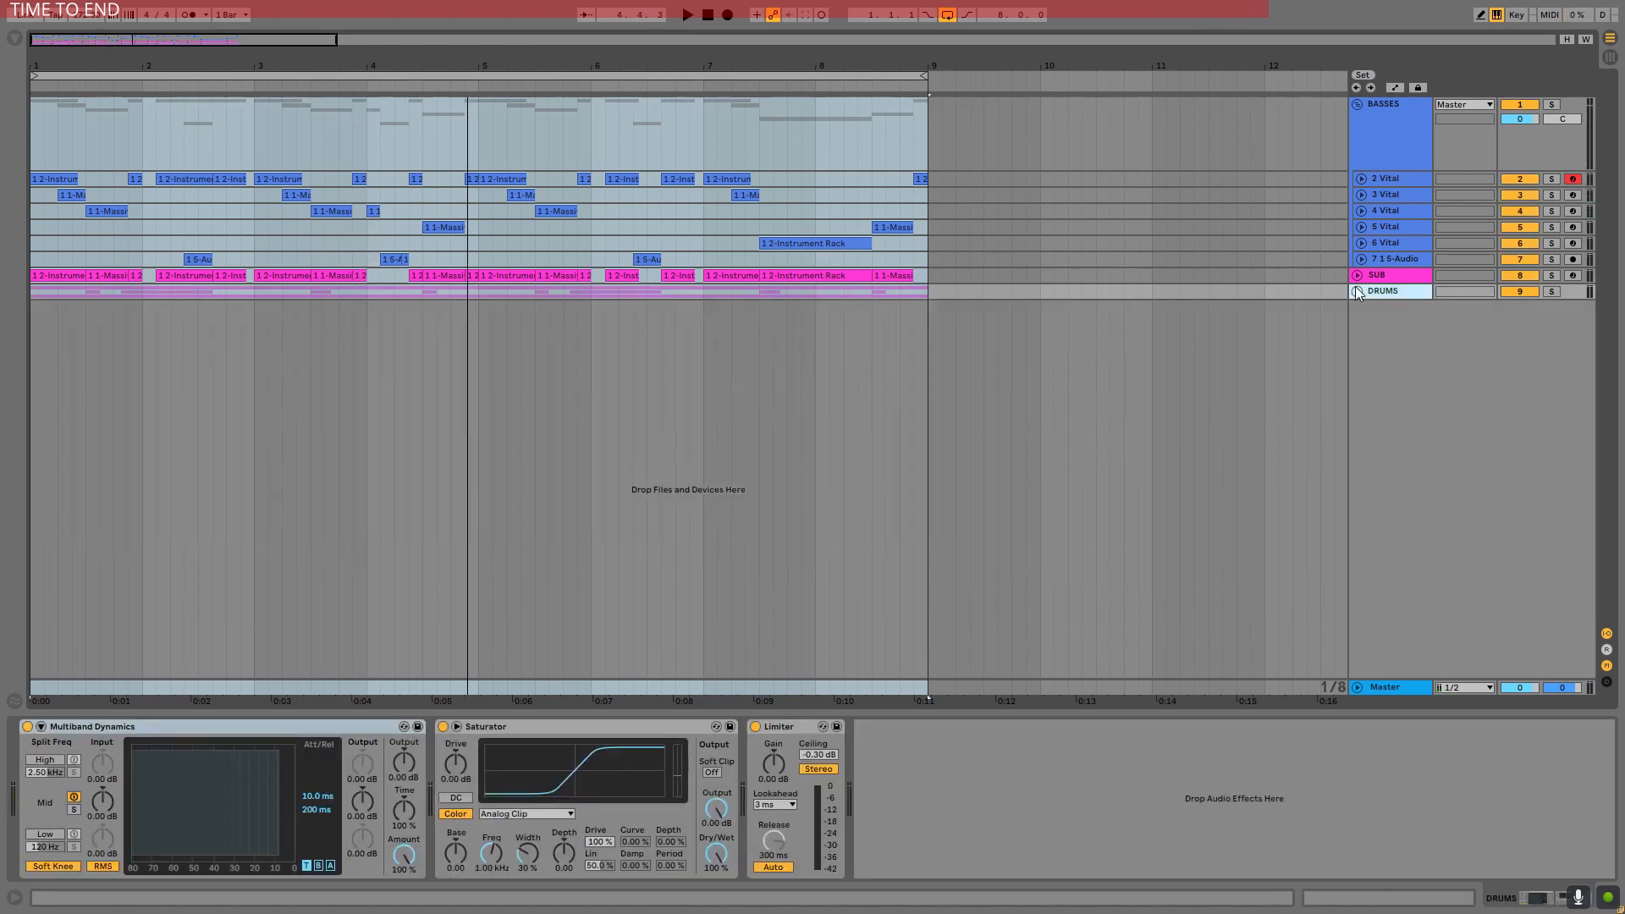